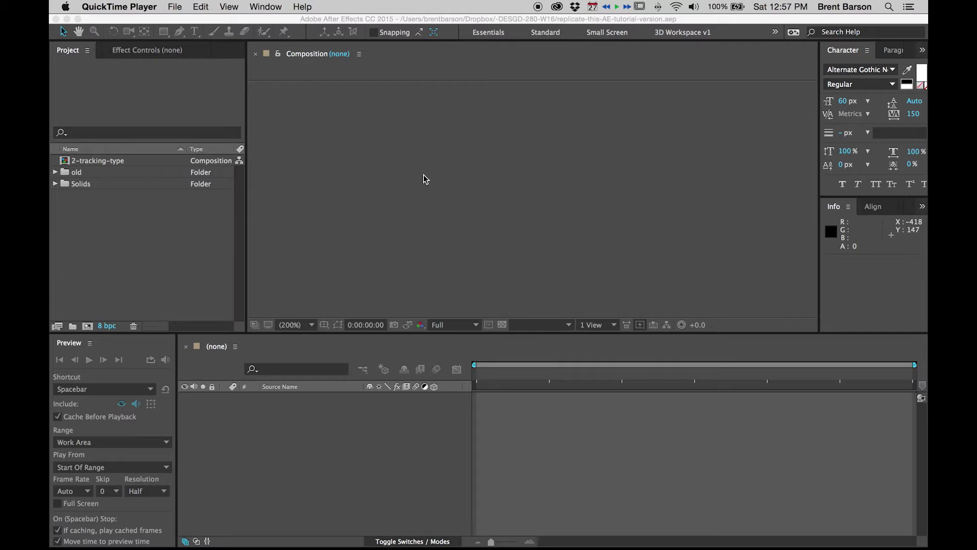
# Step: Import 3-race-track-4AE.ai from the -DESGD-280-W16 folder as Composition - Retain Layer Sizes
pyautogui.doubleClick(121, 221)
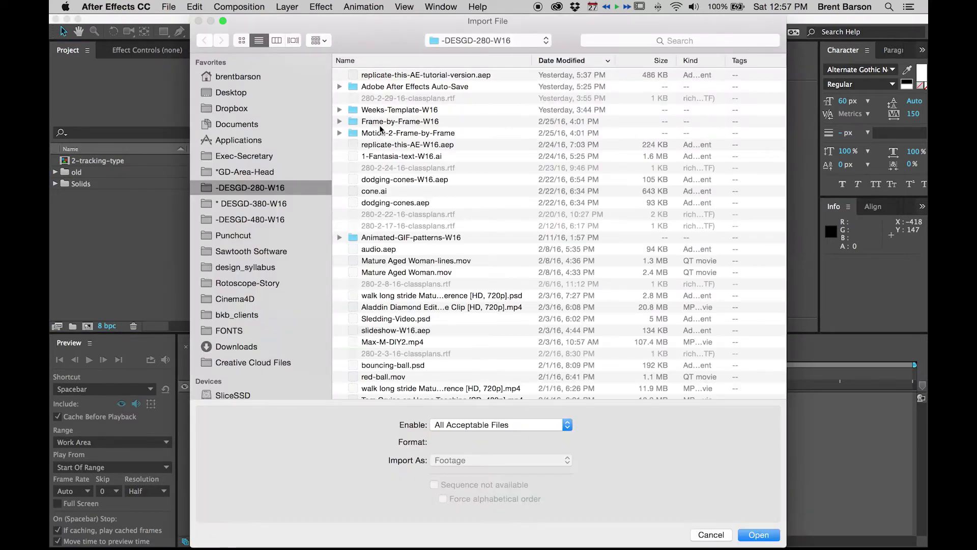
pyautogui.click(616, 43)
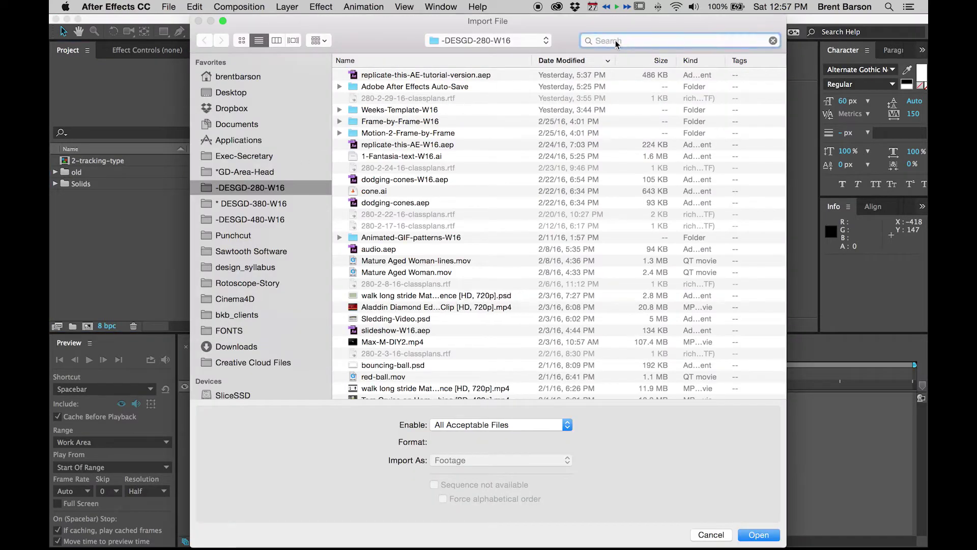
pyautogui.write('race-')
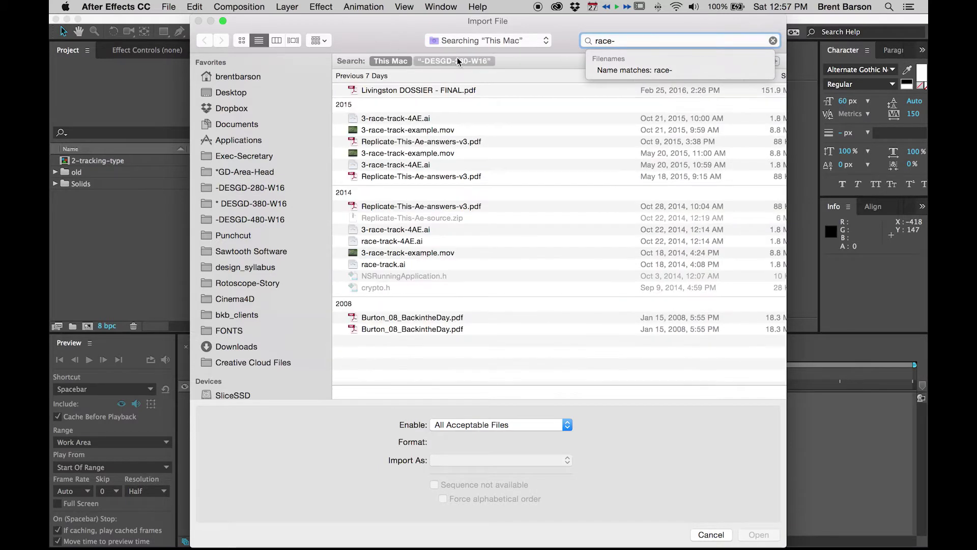
pyautogui.click(458, 57)
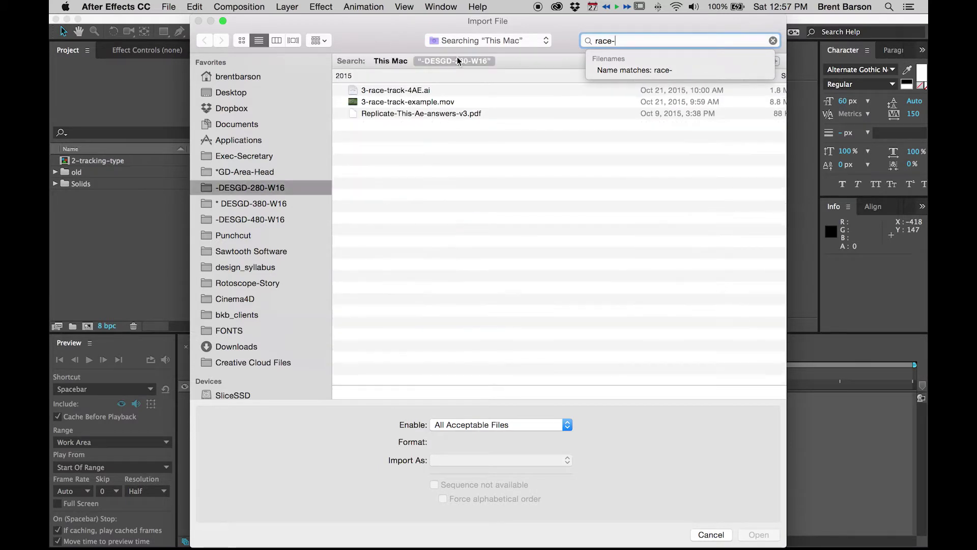
pyautogui.click(402, 90)
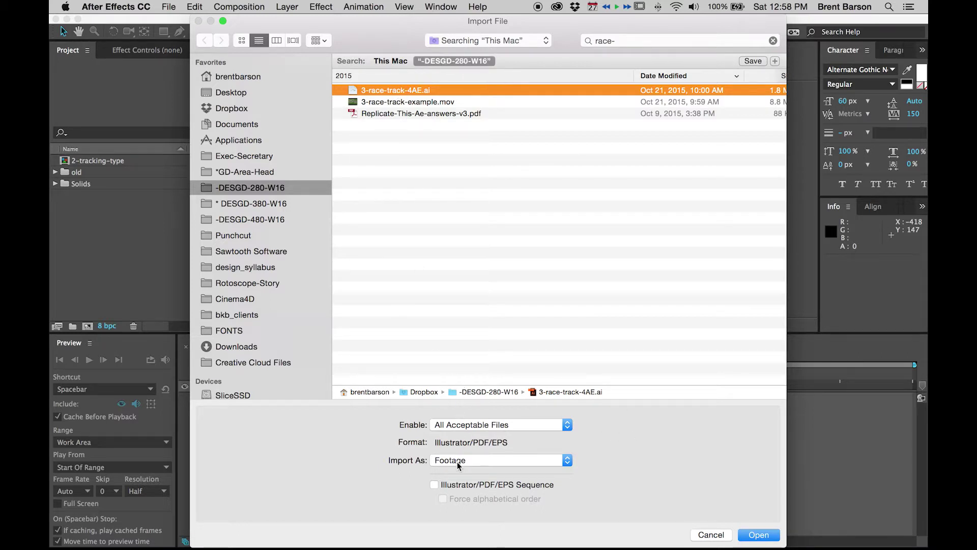
pyautogui.click(472, 460)
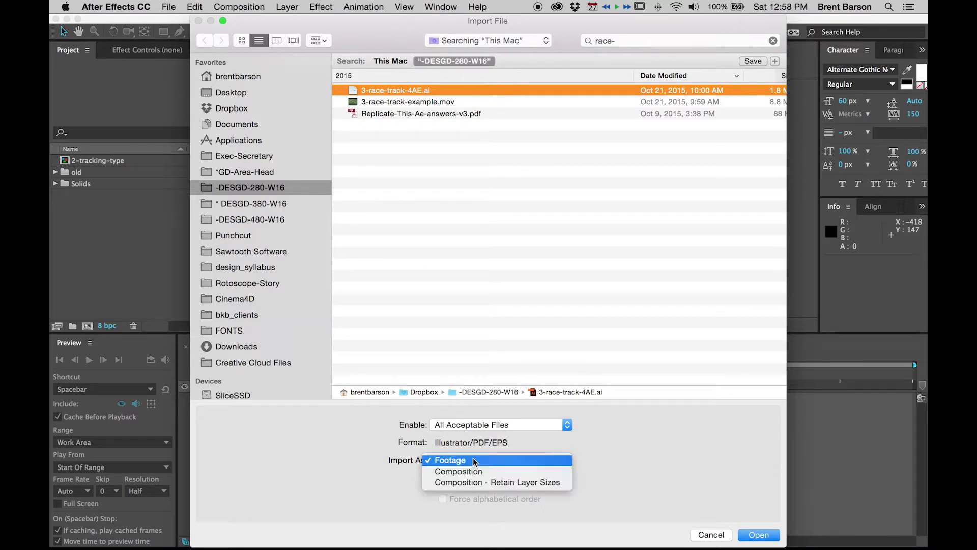
pyautogui.click(455, 482)
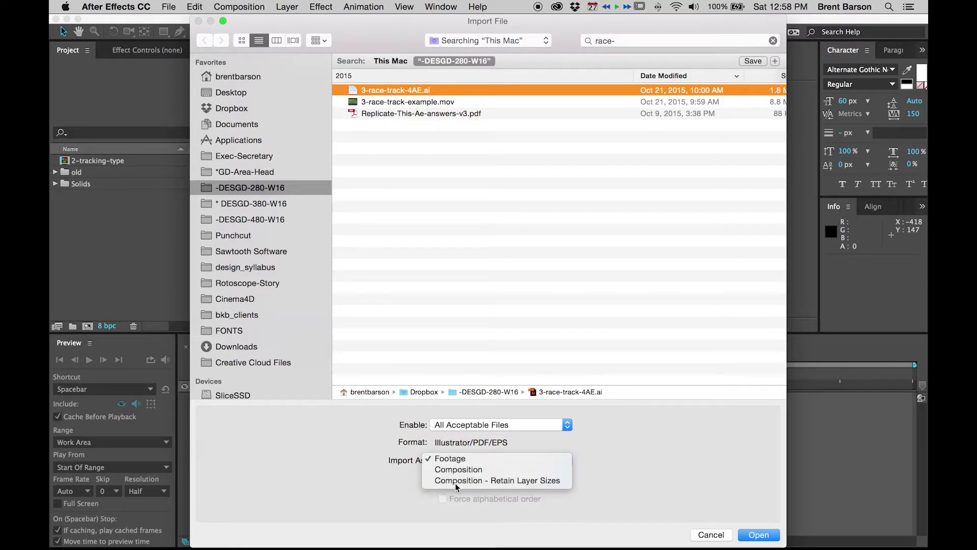
pyautogui.click(759, 536)
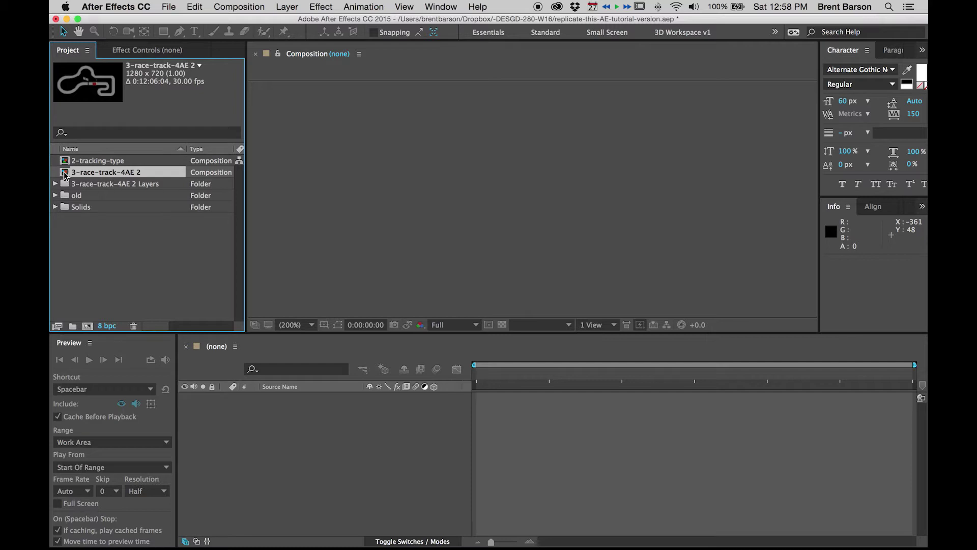
# Step: Open the 3-race-track-4AE 2 composition from the Project panel
pyautogui.doubleClick(64, 174)
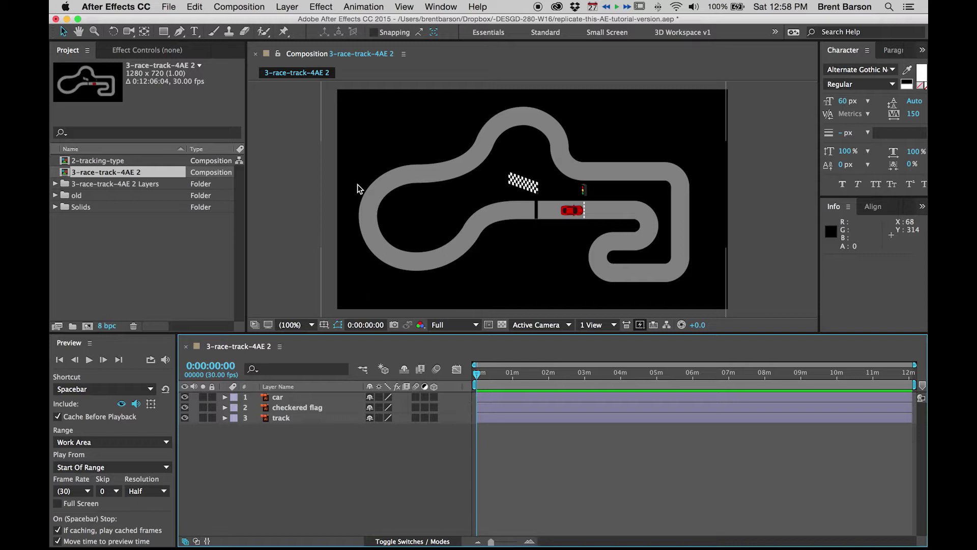
# Step: Set the composition background colour to a muted gray-green in Composition Settings
pyautogui.click(257, 6)
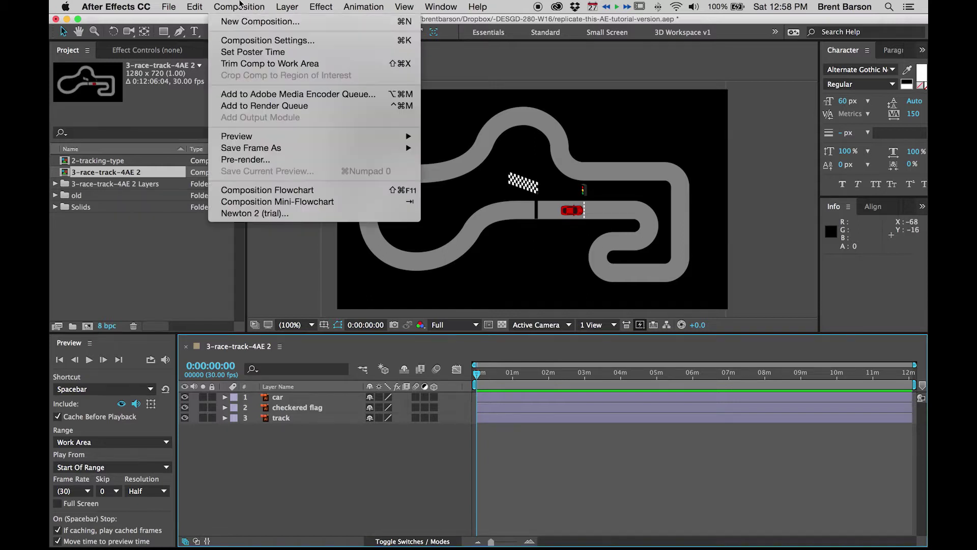
pyautogui.click(253, 43)
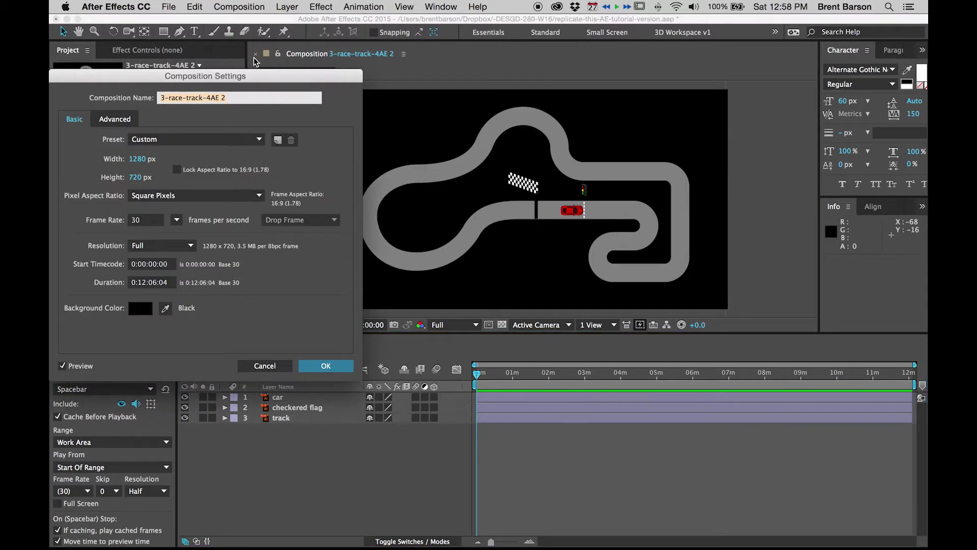
pyautogui.moveTo(258, 76); pyautogui.dragTo(555, 59)
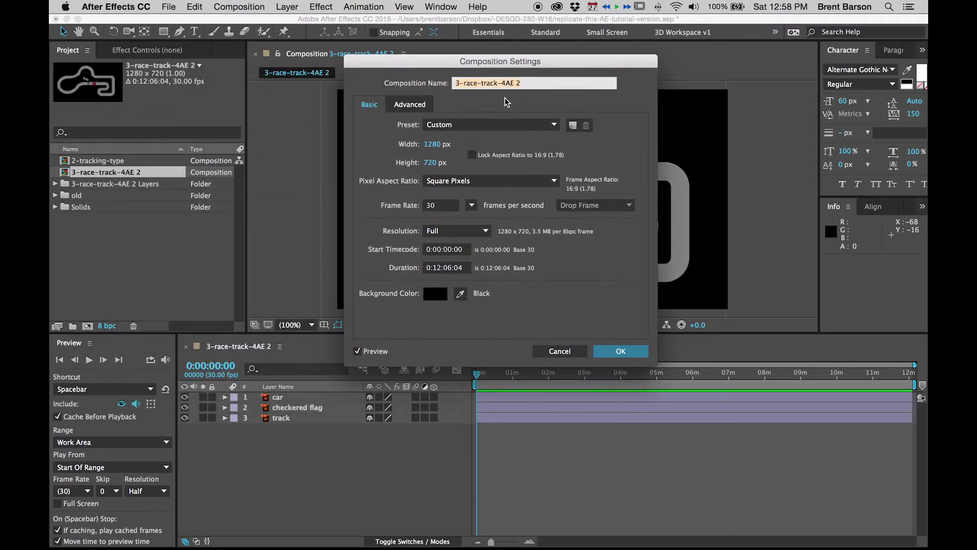
pyautogui.click(447, 290)
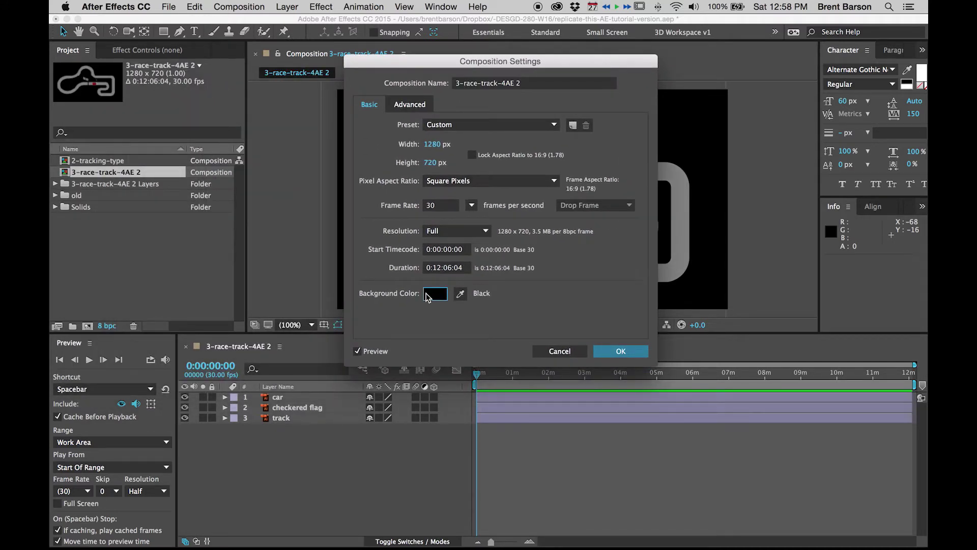
pyautogui.click(231, 198)
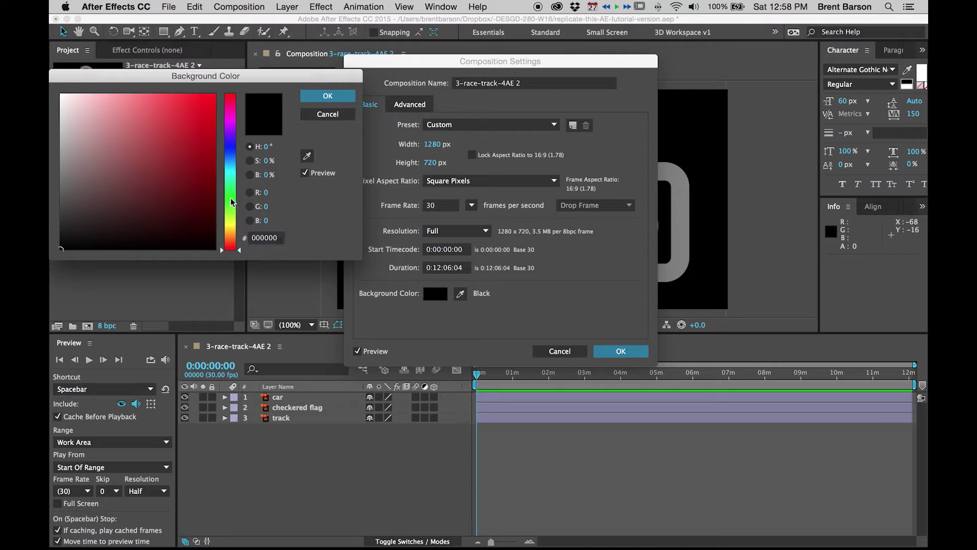
pyautogui.moveTo(233, 198); pyautogui.dragTo(234, 196)
pyautogui.click(211, 166)
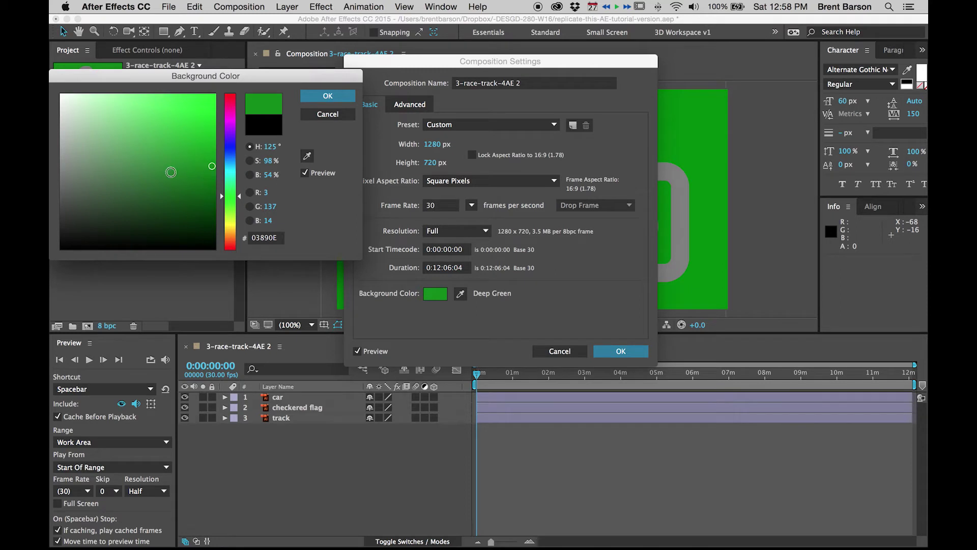
pyautogui.click(171, 173)
pyautogui.click(328, 96)
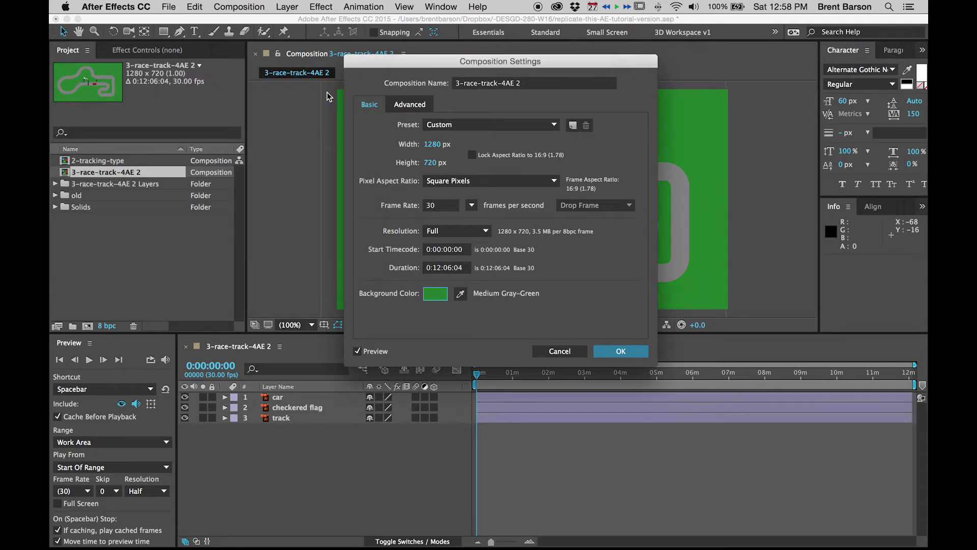
# Step: Change the composition duration to 0:00:15:00 and apply the settings
pyautogui.click(436, 269)
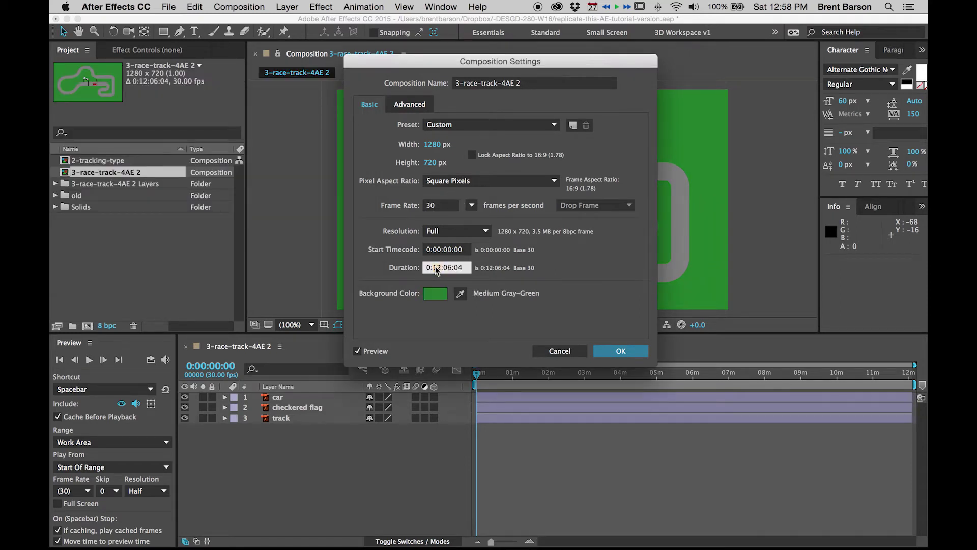
pyautogui.write('00')
pyautogui.doubleClick(446, 268)
pyautogui.write('15')
pyautogui.press('BackSpace')
pyautogui.write('0')
pyautogui.click(624, 353)
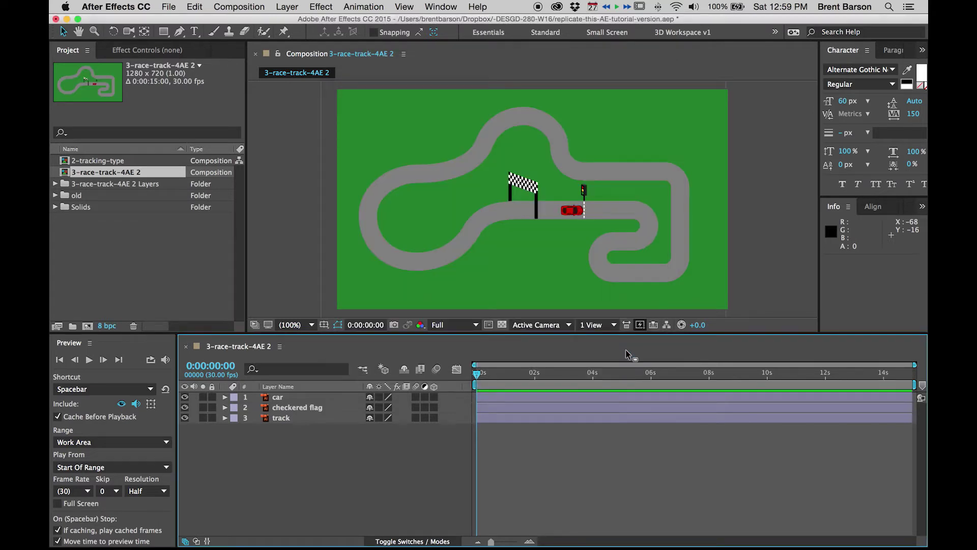
# Step: Select the car layer and add a Position keyframe at 0:00 with the value 769.6,396.6
pyautogui.click(282, 399)
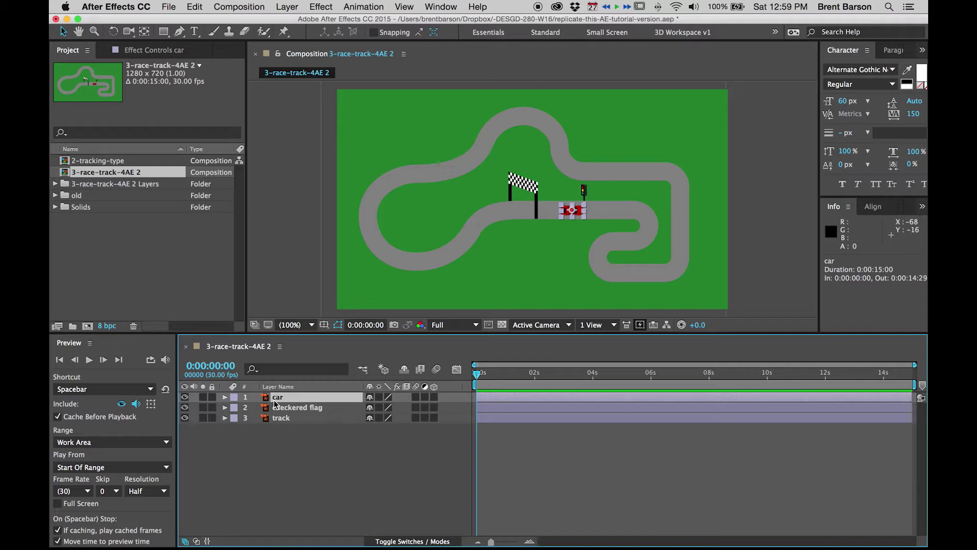
pyautogui.hotkey('alt', 'shift', 'p')
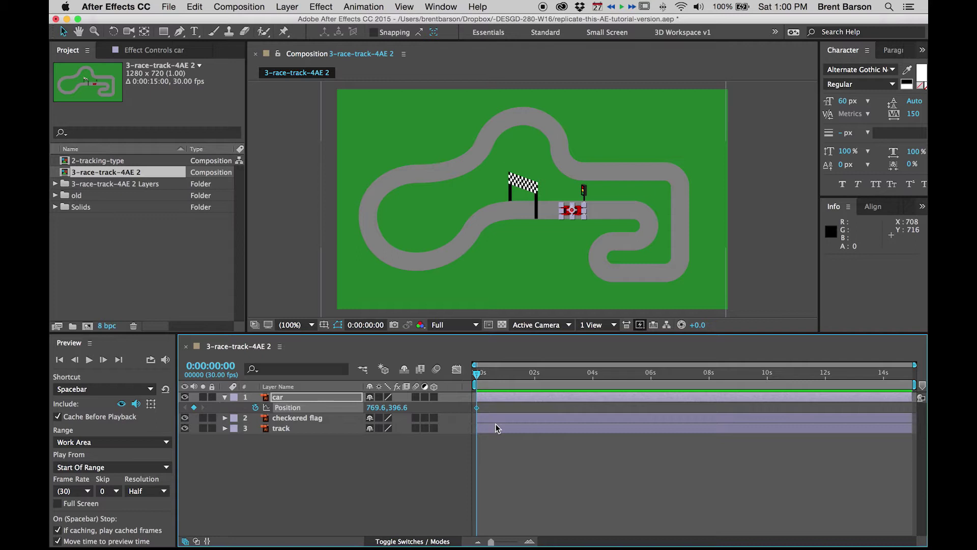
# Step: Jump ten frames ahead, zoom the timeline to frame level, then return to the start
pyautogui.hotkey('shift', 'pagedown')
pyautogui.press('=')
pyautogui.press('=')
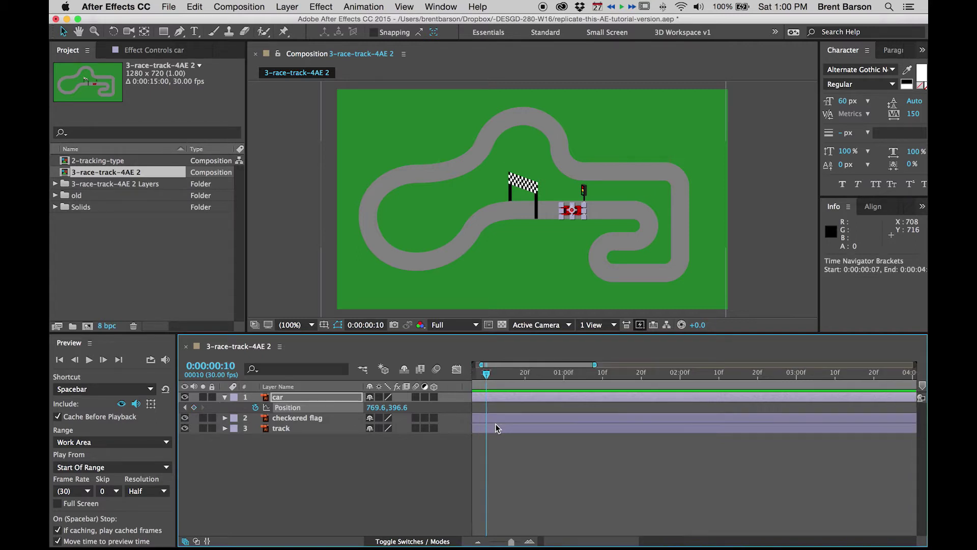
pyautogui.press('Home')
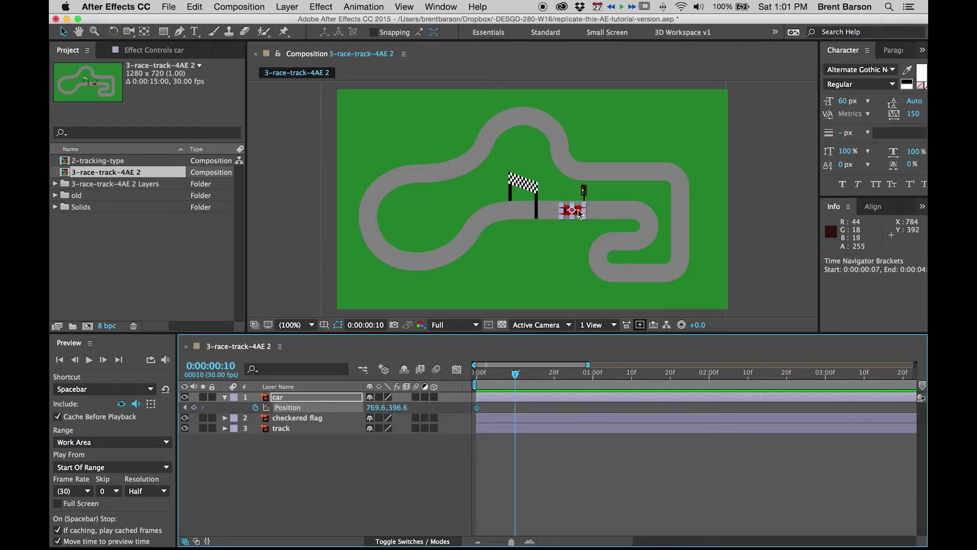
# Step: Undo an accidental scaling of the car and zoom the view to 200%
pyautogui.moveTo(581, 213); pyautogui.dragTo(643, 213)
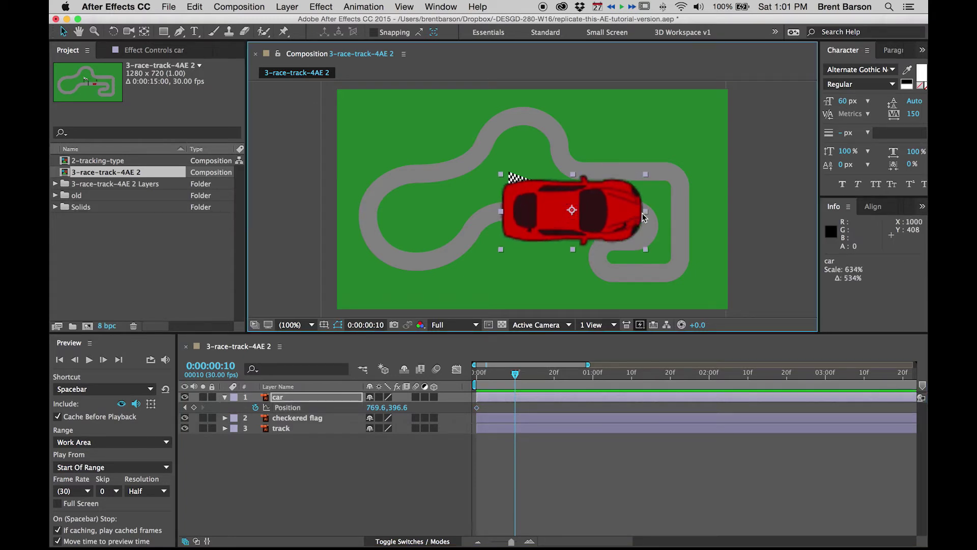
pyautogui.press('super+z')
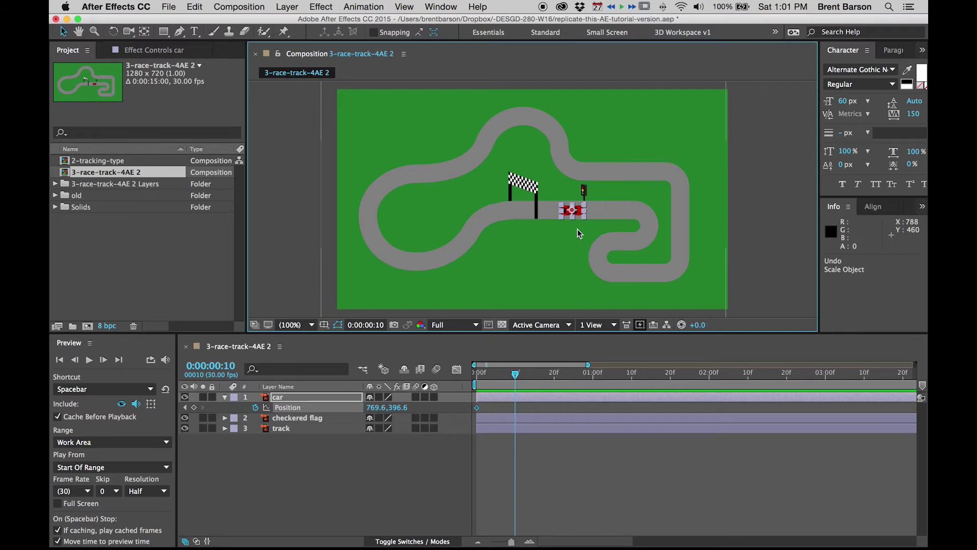
pyautogui.press('.')
pyautogui.hscroll(10, 578, 234)
pyautogui.scroll(-4, 578, 233)
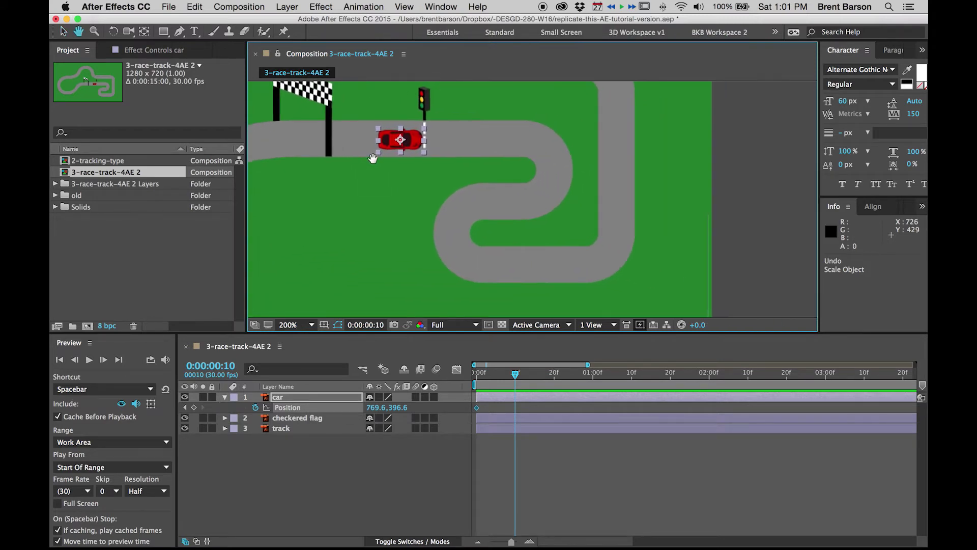
# Step: Keyframe the car every ten frames along the track, reaching 1124.6,541.6 at 0:00:02:00
pyautogui.moveTo(415, 142); pyautogui.dragTo(536, 142)
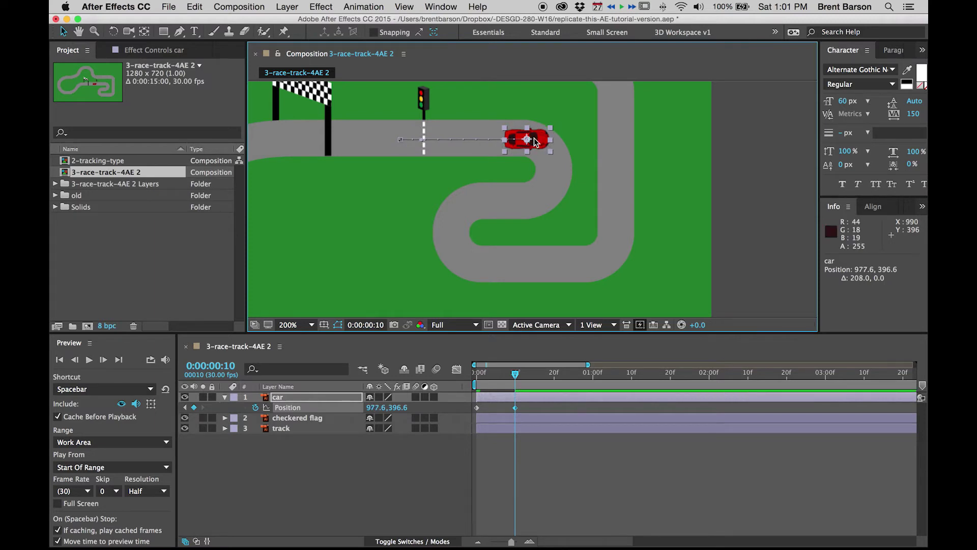
pyautogui.hotkey('shift', 'pagedown')
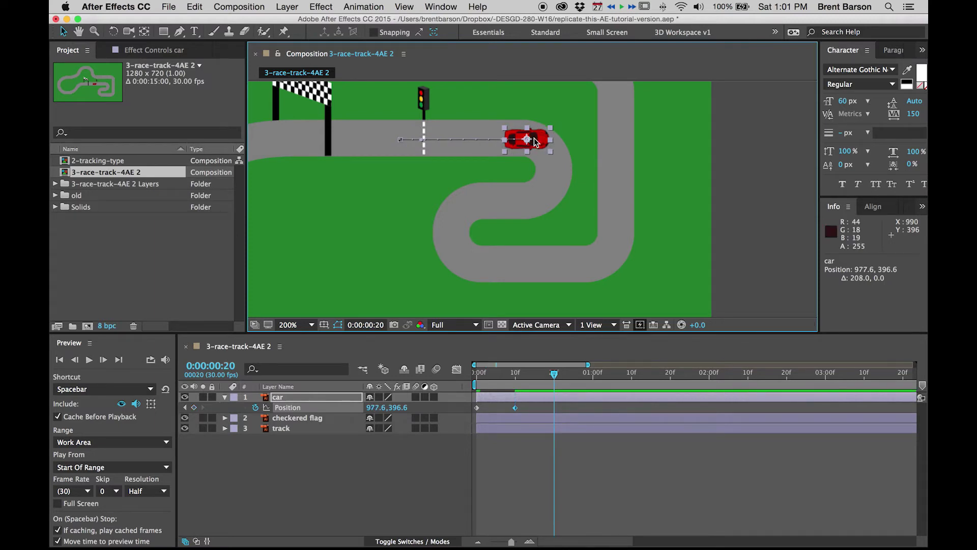
pyautogui.moveTo(535, 141); pyautogui.dragTo(535, 202)
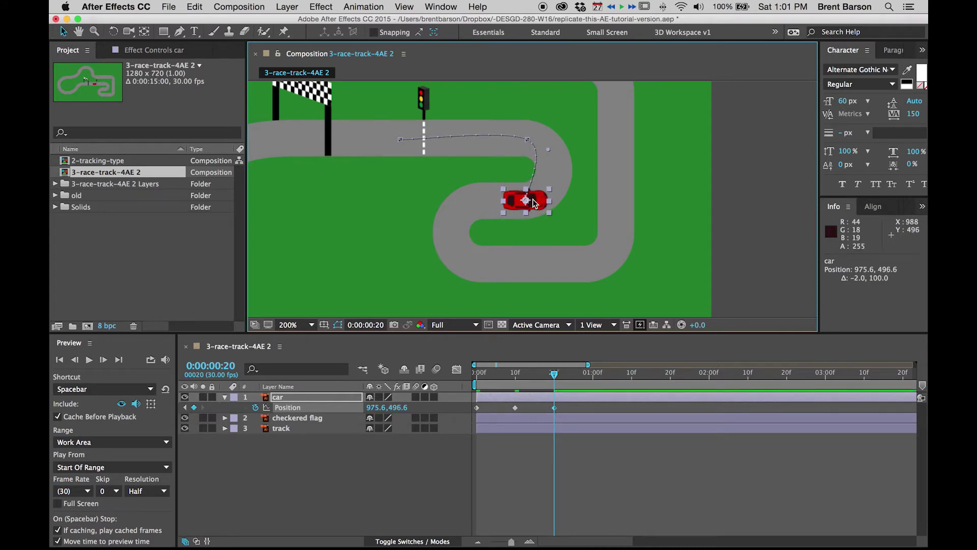
pyautogui.hotkey('shift', 'pagedown')
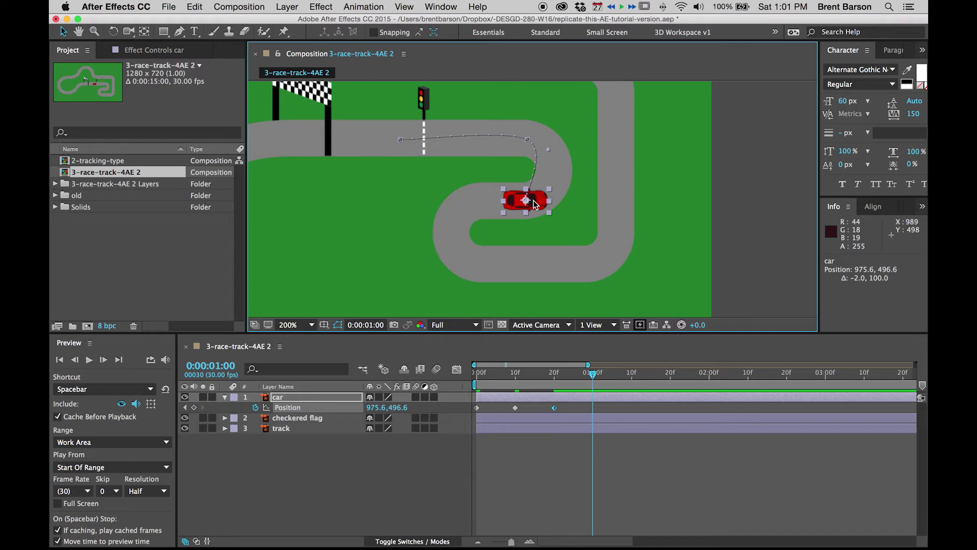
pyautogui.moveTo(535, 203); pyautogui.dragTo(484, 202)
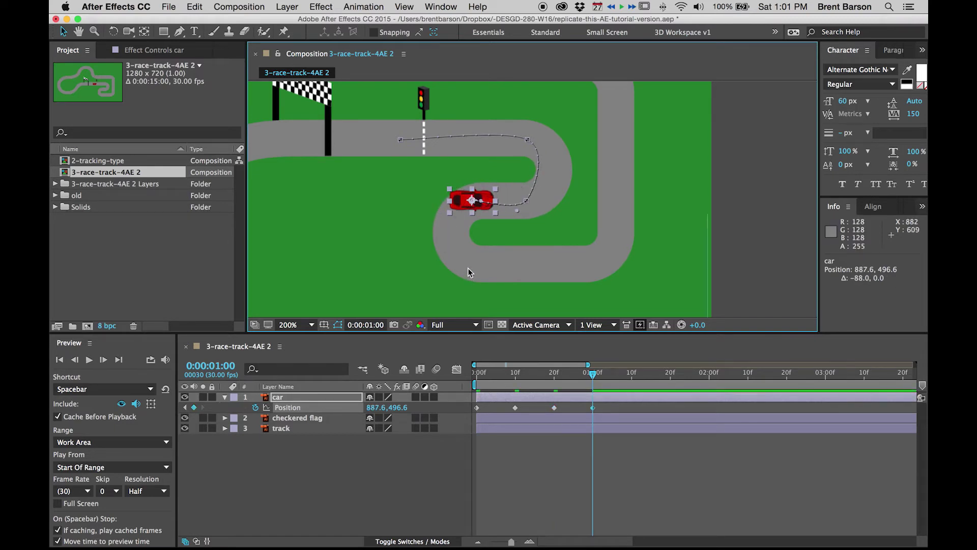
pyautogui.hotkey('shift', 'pagedown')
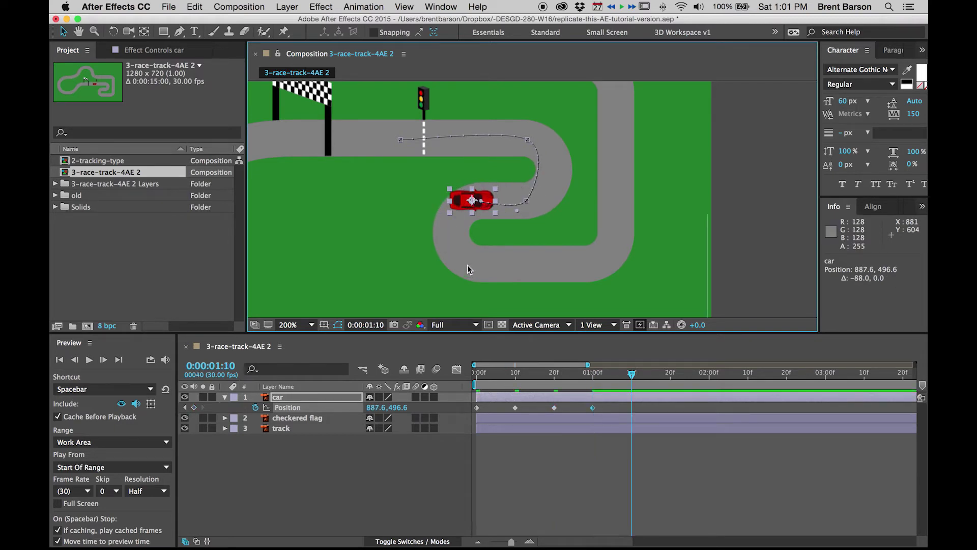
pyautogui.moveTo(460, 204); pyautogui.dragTo(470, 268)
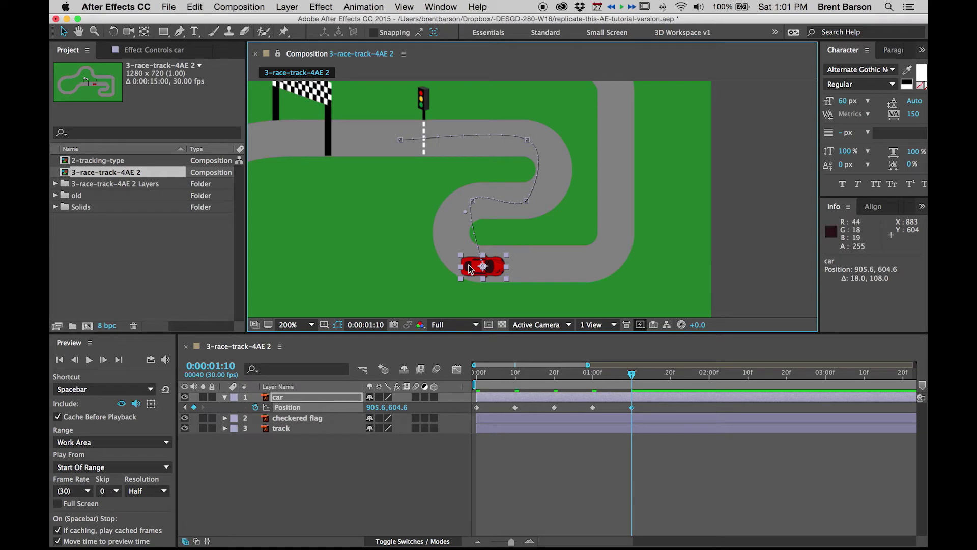
pyautogui.hotkey('shift', 'pagedown')
pyautogui.moveTo(473, 269); pyautogui.dragTo(631, 232)
pyautogui.hotkey('shift', 'pagedown')
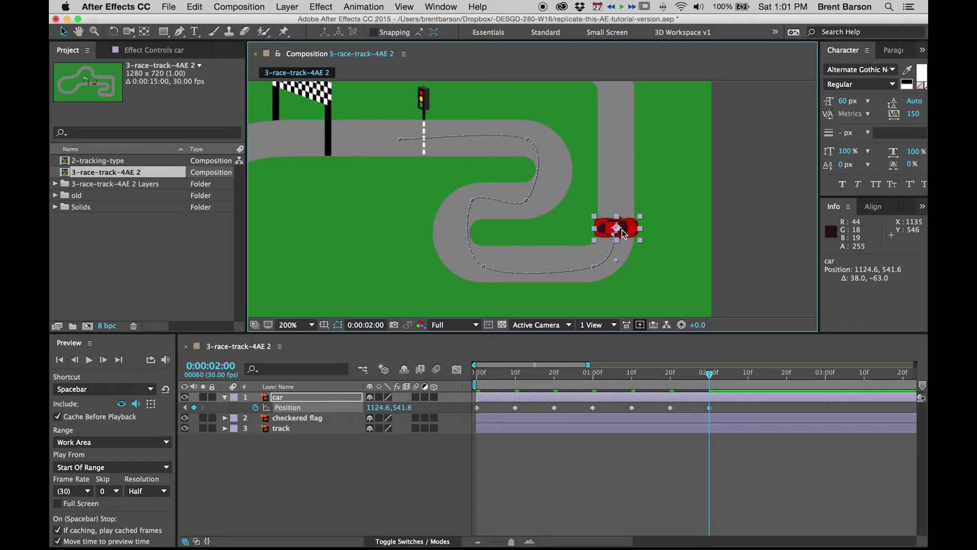
# Step: Keyframe the car up the right side and through the top bend, up to 0:00:03:20
pyautogui.press('h')
pyautogui.moveTo(682, 109); pyautogui.dragTo(729, 192)
pyautogui.press('v')
pyautogui.press('space')
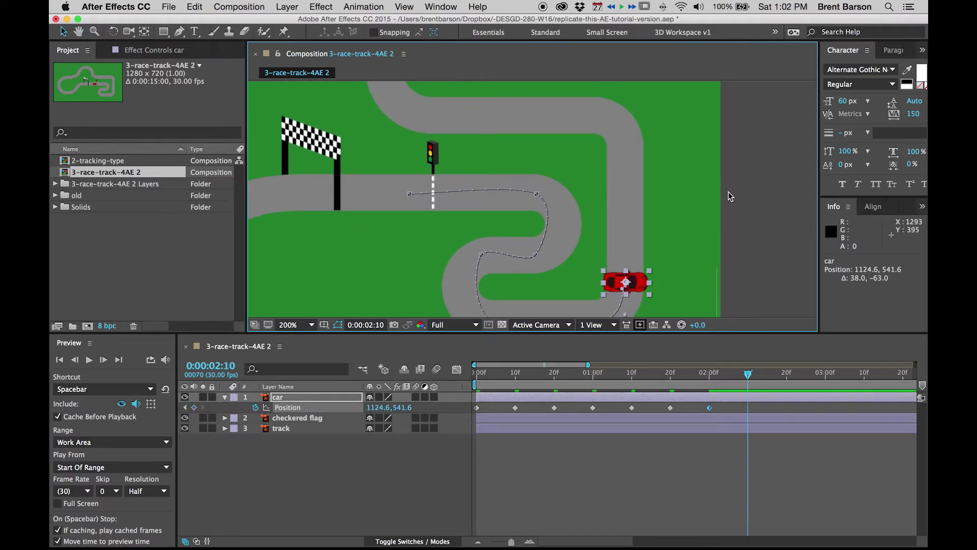
pyautogui.moveTo(638, 277); pyautogui.dragTo(635, 117)
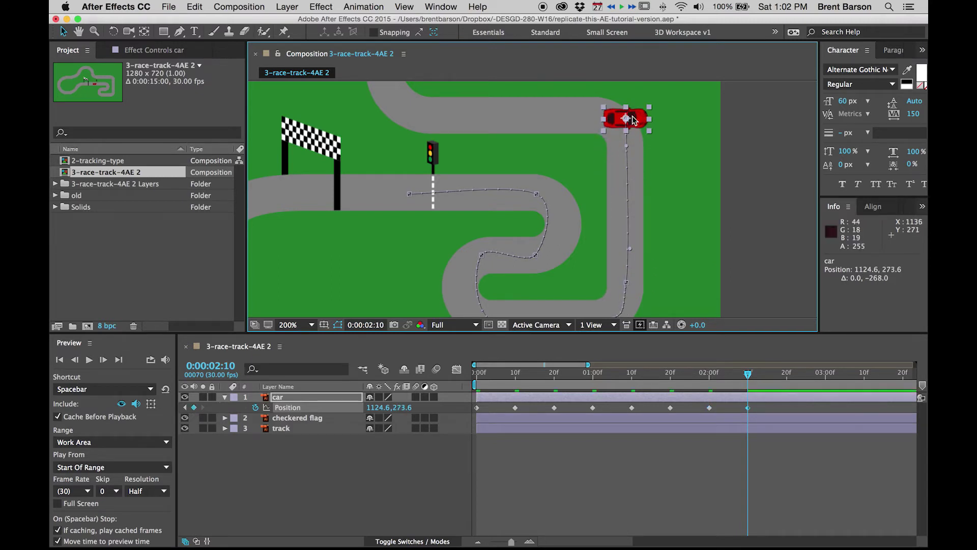
pyautogui.hotkey('shift', 'pagedown')
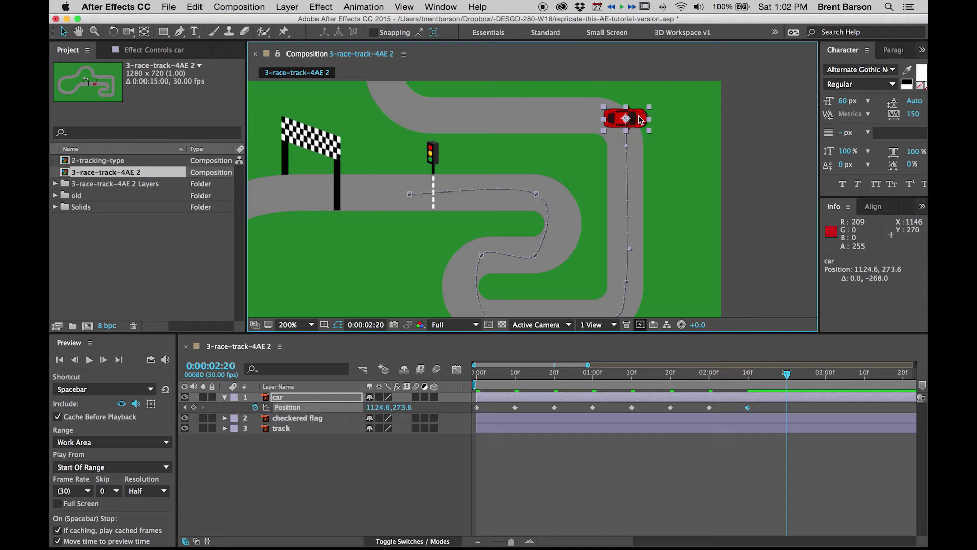
pyautogui.moveTo(640, 120); pyautogui.dragTo(594, 119)
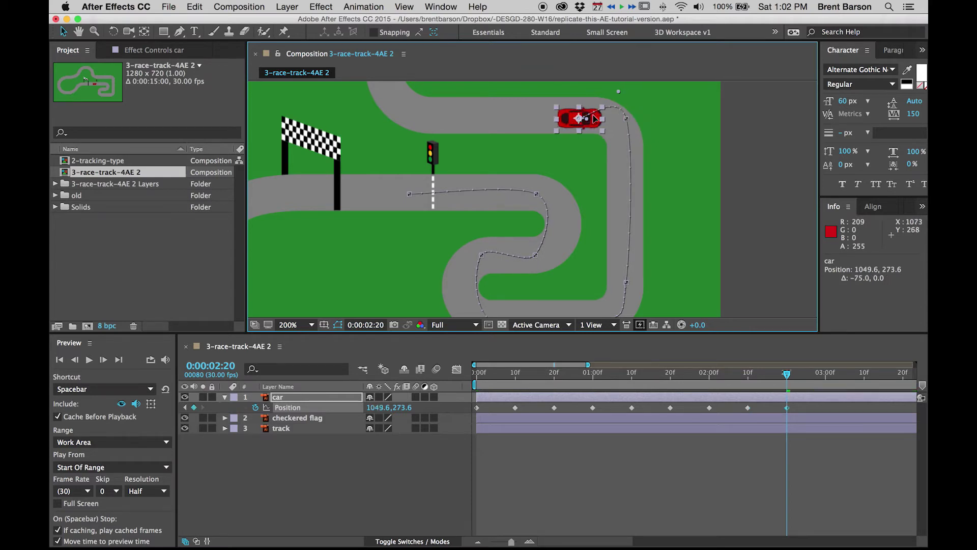
pyautogui.press('space')
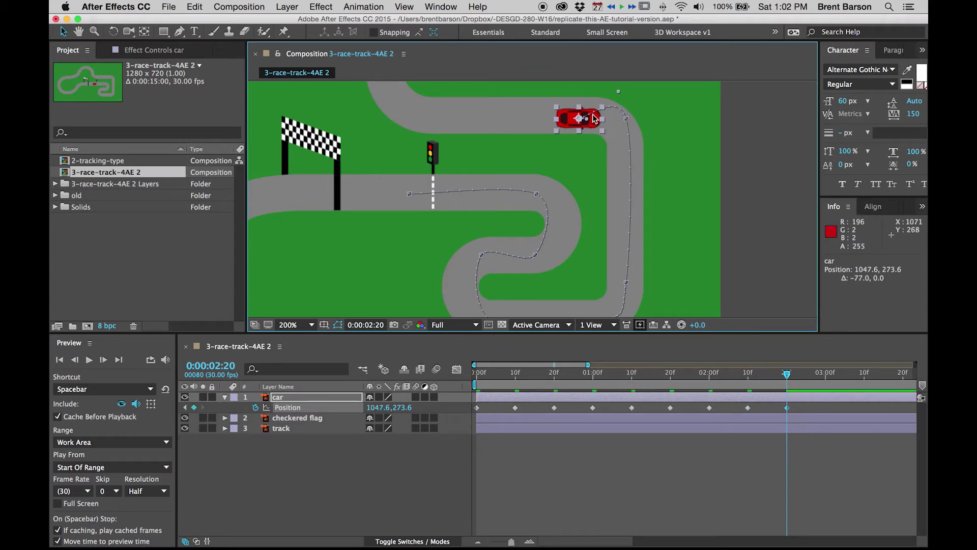
pyautogui.hotkey('shift', 'pagedown')
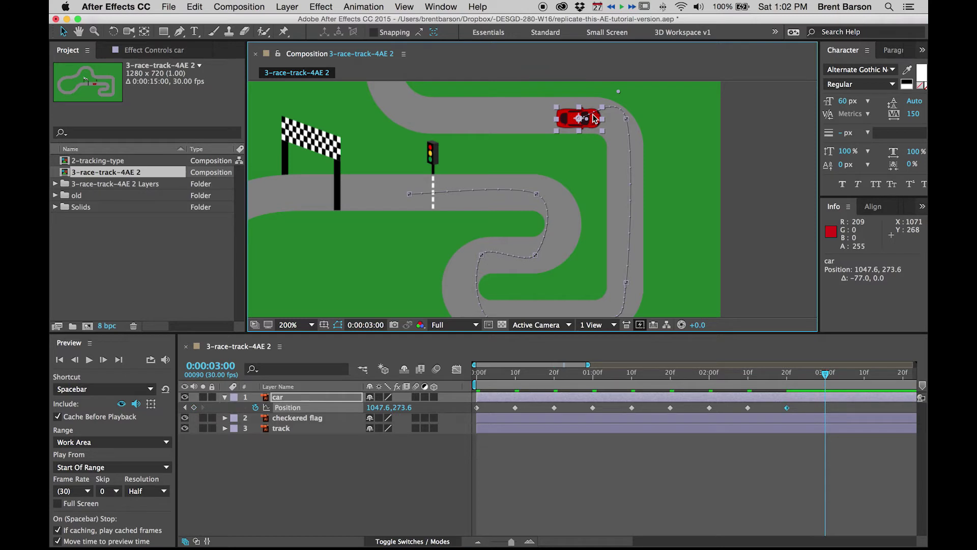
pyautogui.moveTo(593, 118); pyautogui.dragTo(596, 283)
pyautogui.hotkey('shift', 'pagedown')
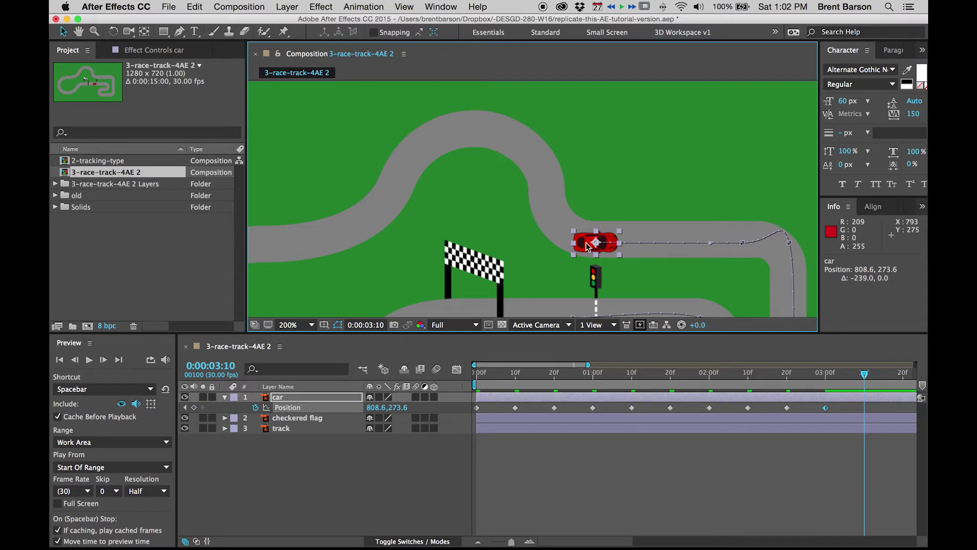
pyautogui.moveTo(585, 242); pyautogui.dragTo(383, 193)
pyautogui.hotkey('shift', 'pagedown')
pyautogui.hotkey('shift', 'pagedown')
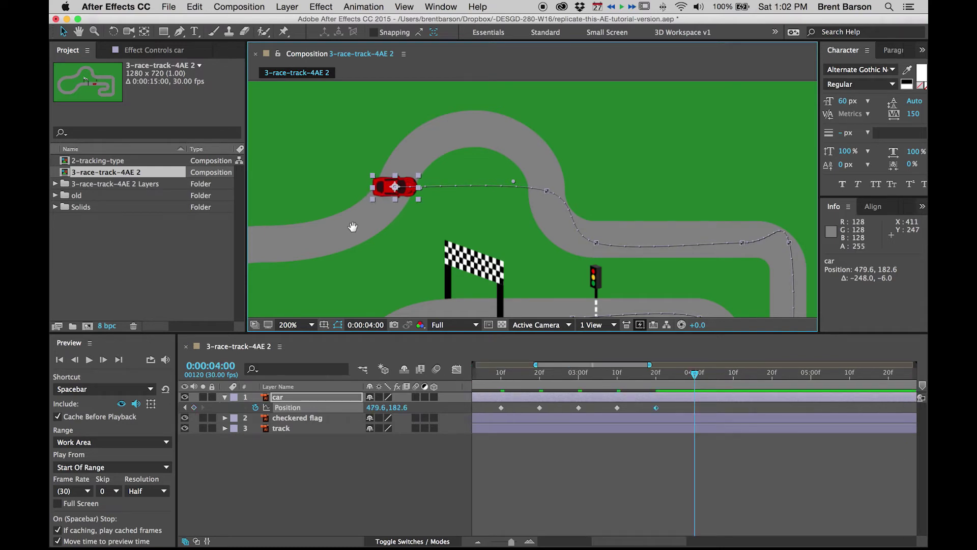
# Step: Pan to the far bend and keyframe the car moving down-left, advancing to 0:00:04:10
pyautogui.press('h')
pyautogui.moveTo(366, 242); pyautogui.dragTo(690, 200)
pyautogui.press('v')
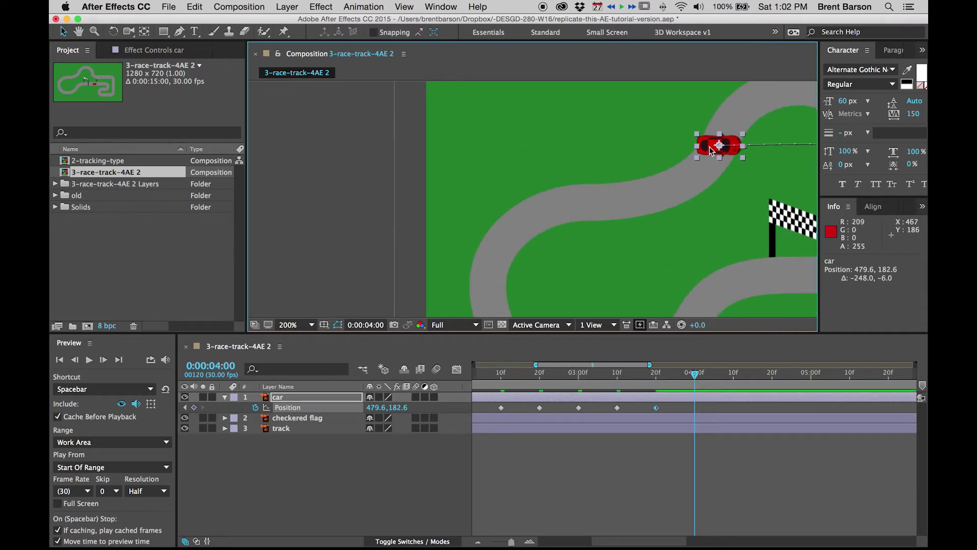
pyautogui.moveTo(699, 151); pyautogui.dragTo(564, 210)
pyautogui.press('h')
pyautogui.moveTo(609, 251); pyautogui.dragTo(497, 175)
pyautogui.press('v')
pyautogui.hotkey('shift', 'pagedown')
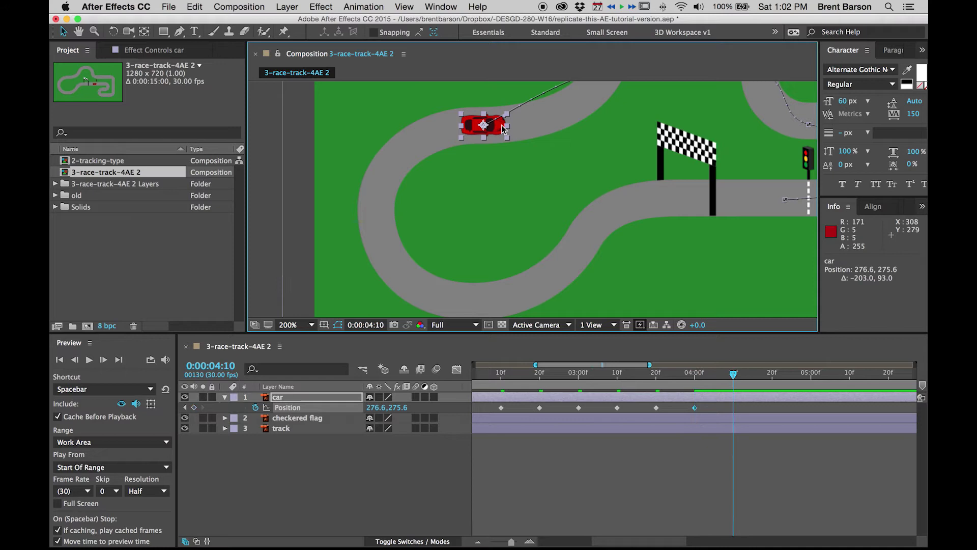
# Step: Keyframe the car back onto the start straight at 0:00:05:20, then fit the track in view
pyautogui.moveTo(498, 130); pyautogui.dragTo(390, 210)
pyautogui.moveTo(428, 184); pyautogui.dragTo(391, 229)
pyautogui.hotkey('shift', 'pagedown')
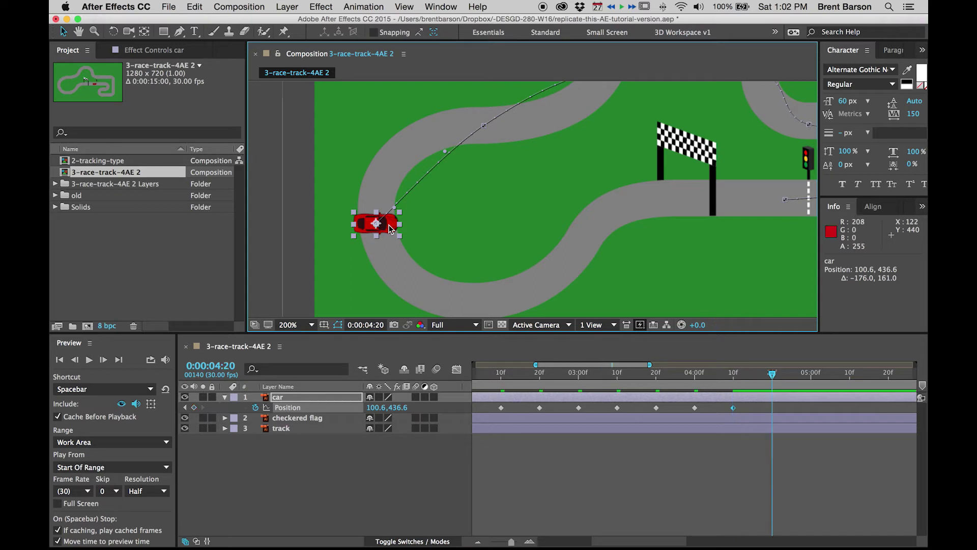
pyautogui.moveTo(389, 225); pyautogui.dragTo(413, 268)
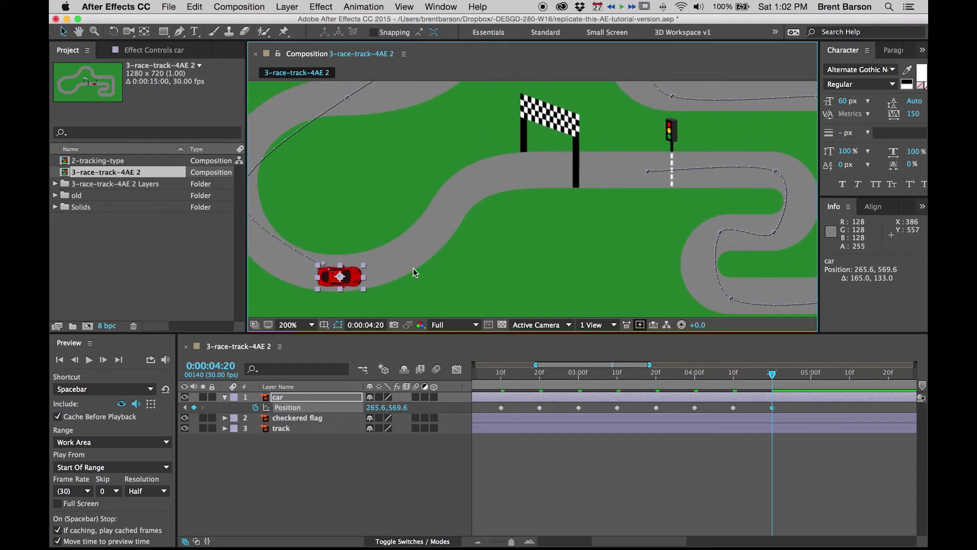
pyautogui.hotkey('shift', 'pagedown')
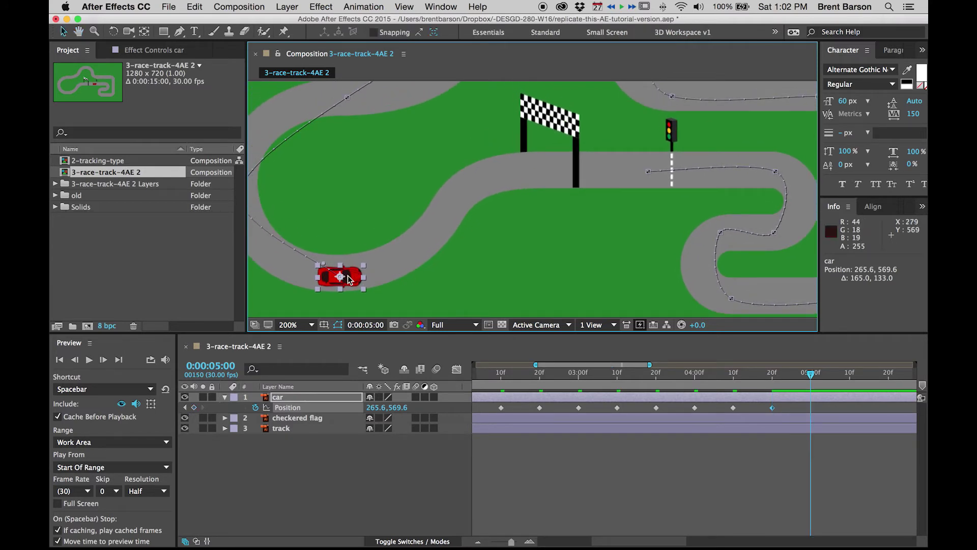
pyautogui.moveTo(366, 276); pyautogui.dragTo(455, 217)
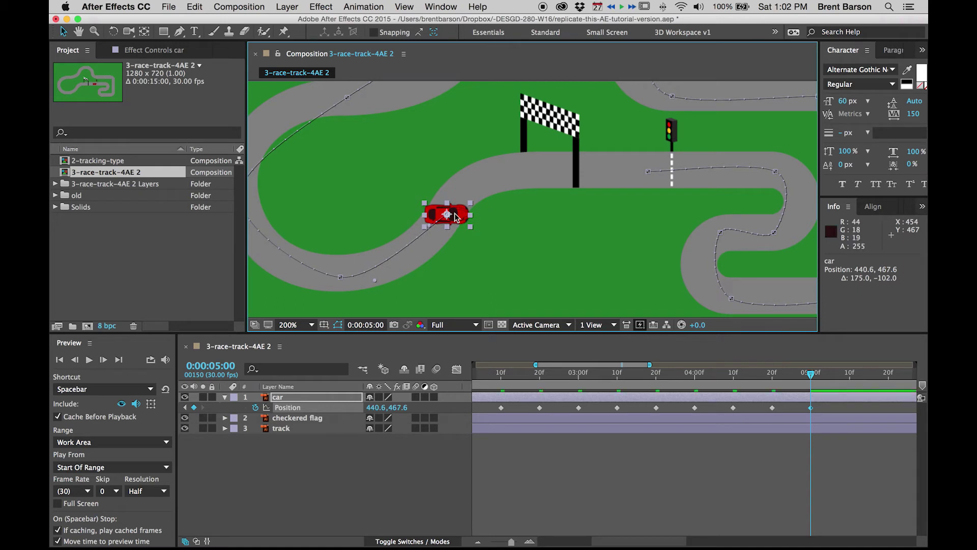
pyautogui.hotkey('shift', 'pagedown')
pyautogui.moveTo(457, 213); pyautogui.dragTo(660, 175)
pyautogui.hotkey('shift', 'pagedown')
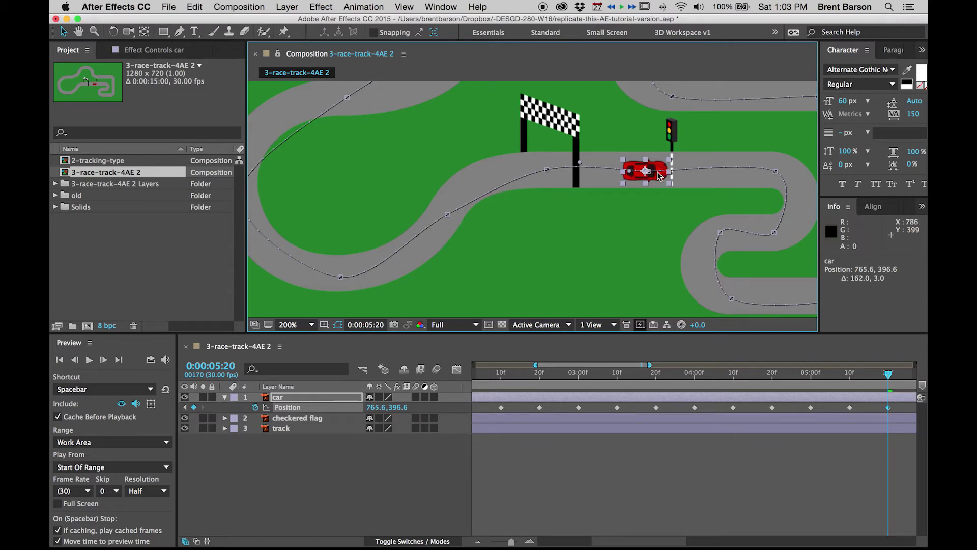
pyautogui.hotkey('alt', '/')
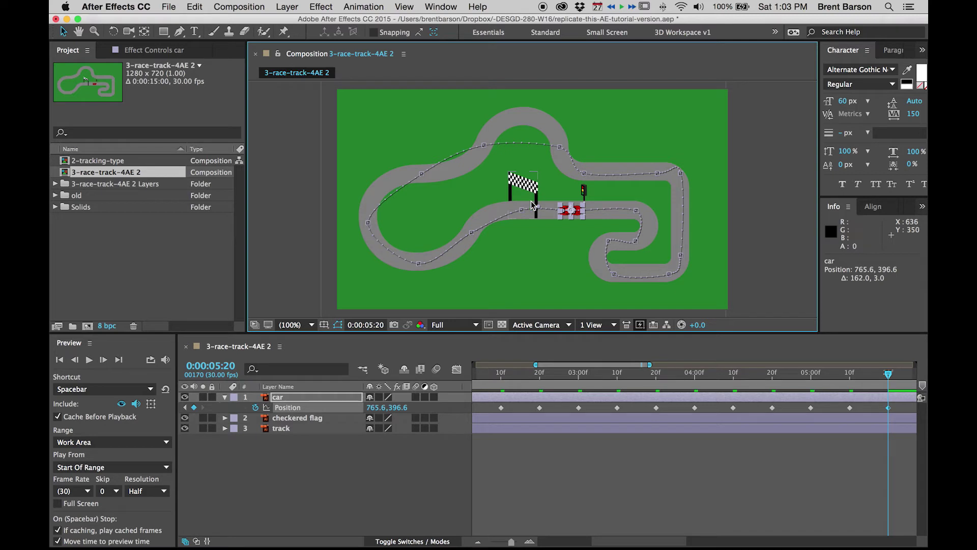
# Step: End the work area at 0:00:05:20 and preview the car's lap
pyautogui.press('n')
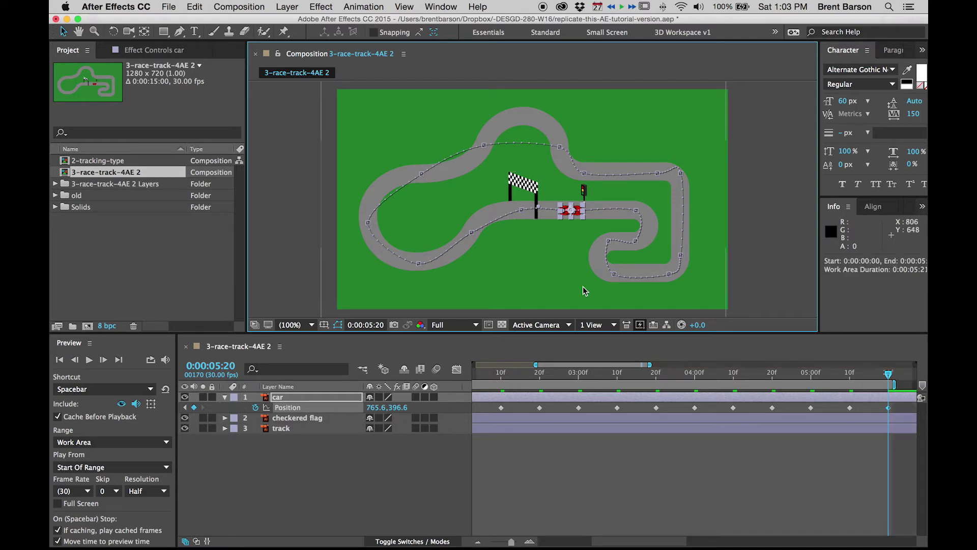
pyautogui.press('space')
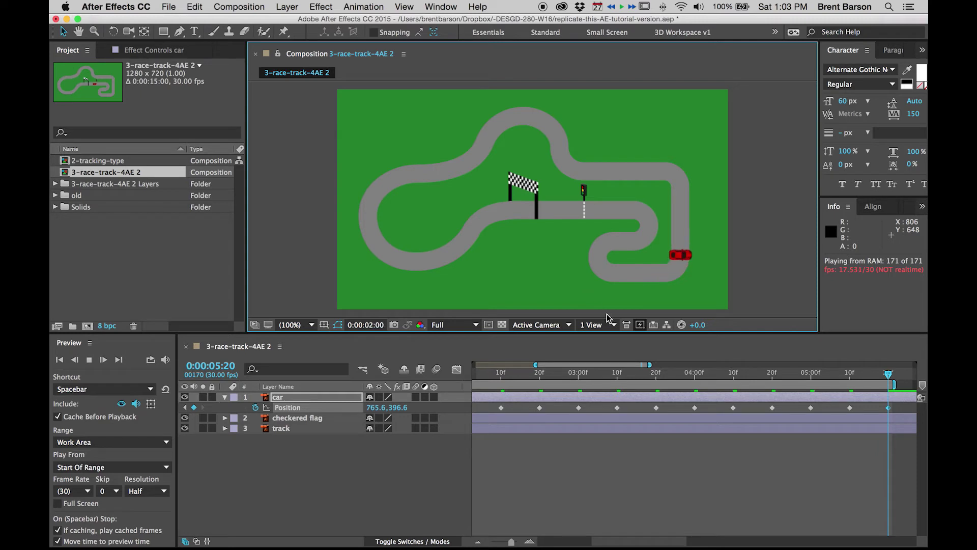
# Step: Stop the preview, return to 0:00:00:00, and zoom the timeline to show all Position keyframes
pyautogui.click(664, 374)
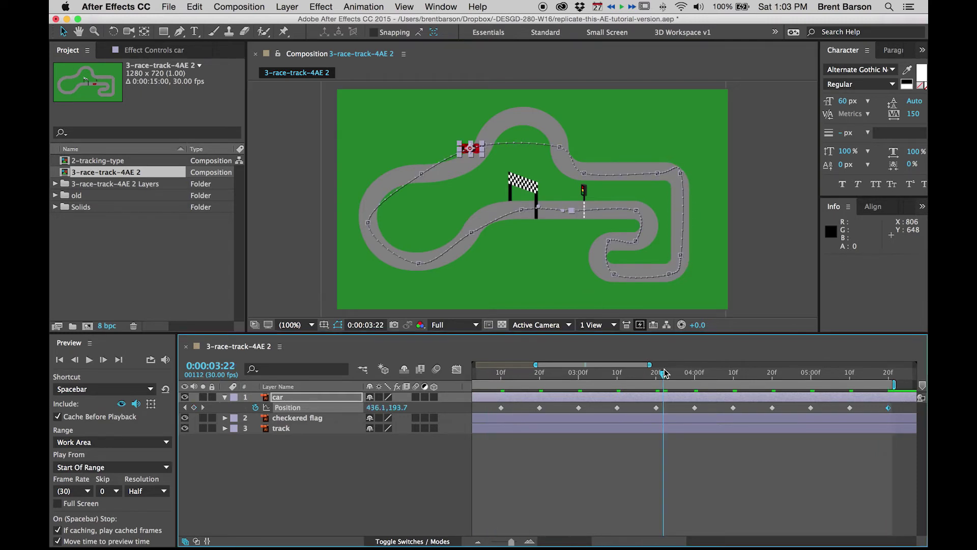
pyautogui.press(',')
pyautogui.press(',')
pyautogui.press('.')
pyautogui.press('.')
pyautogui.press('Home')
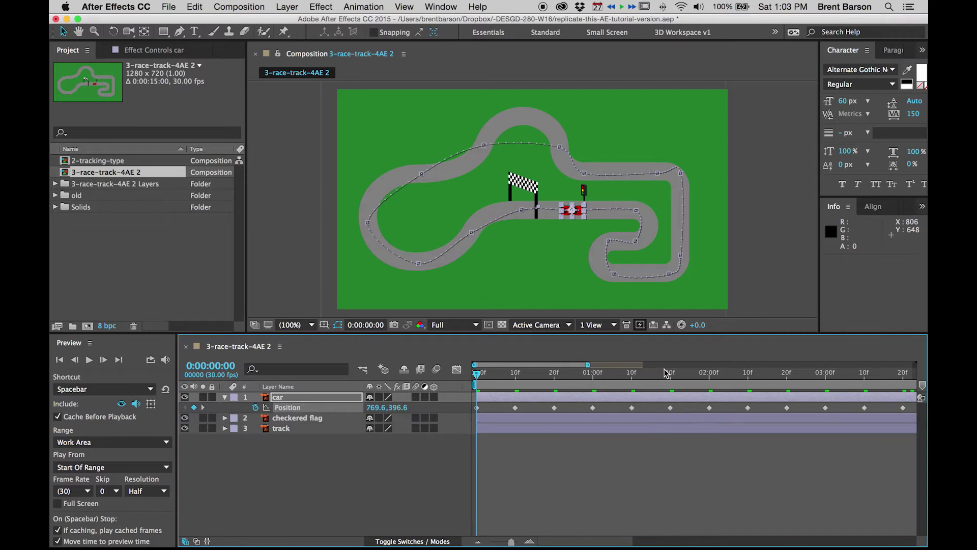
pyautogui.press('-')
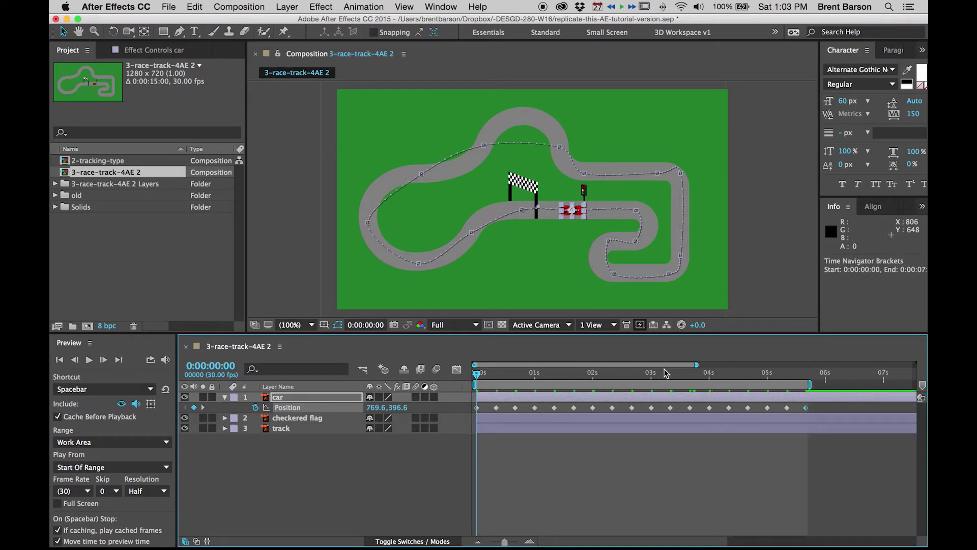
pyautogui.press(';')
pyautogui.press(';')
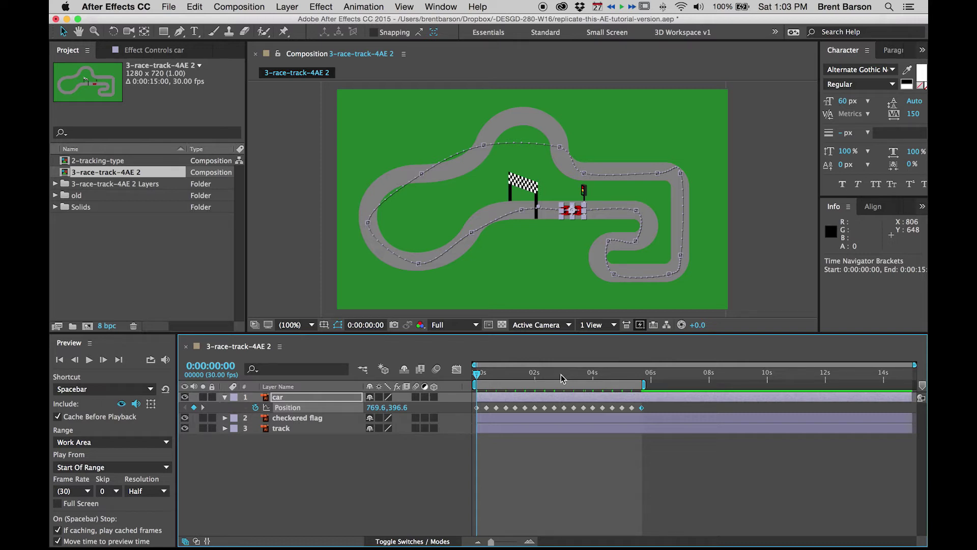
pyautogui.scroll(8, 562, 377)
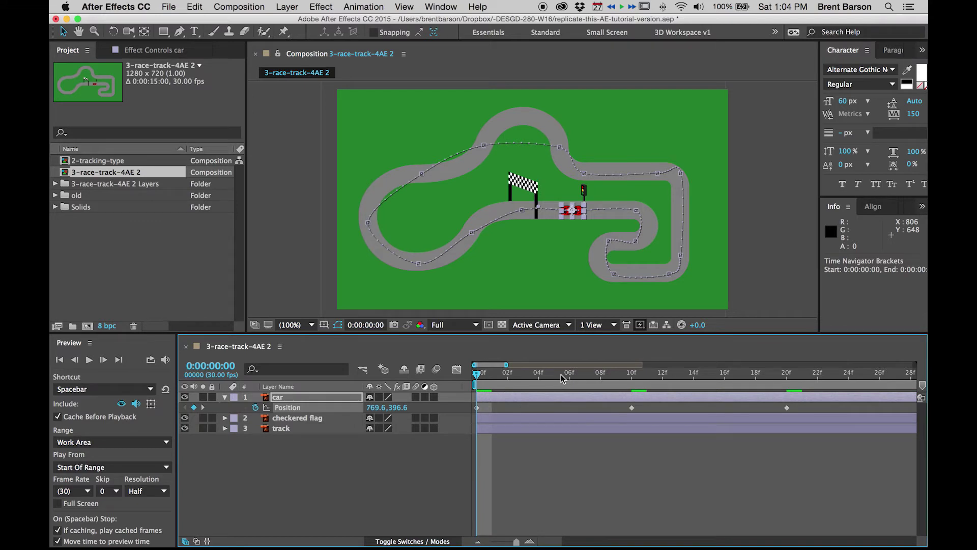
pyautogui.scroll(-8, 561, 374)
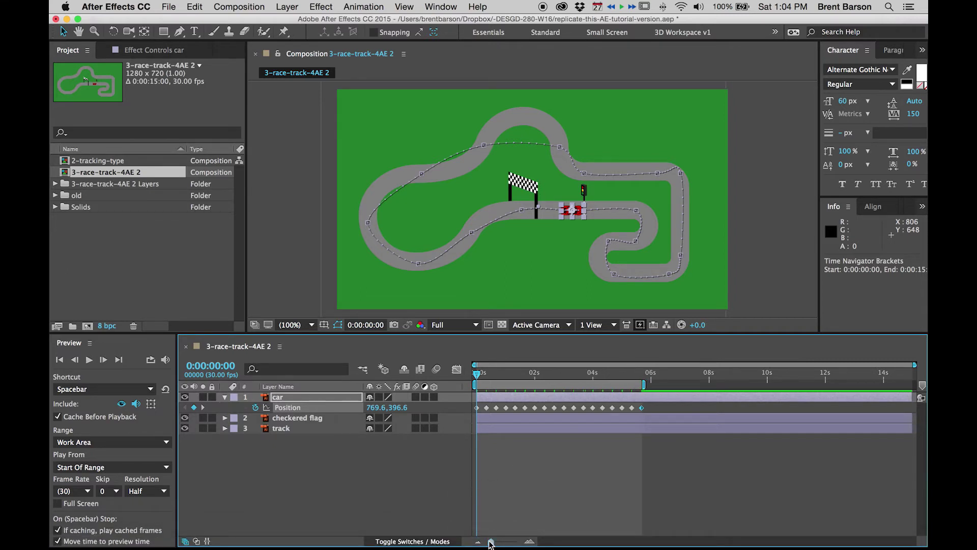
pyautogui.moveTo(490, 544)
pyautogui.mouseDown()
pyautogui.moveTo(512, 543)
pyautogui.moveTo(480, 543)
pyautogui.mouseUp()
# Step: Zoom to 200% and reshape the motion path curves near the start line and hairpin bend
pyautogui.click(638, 212)
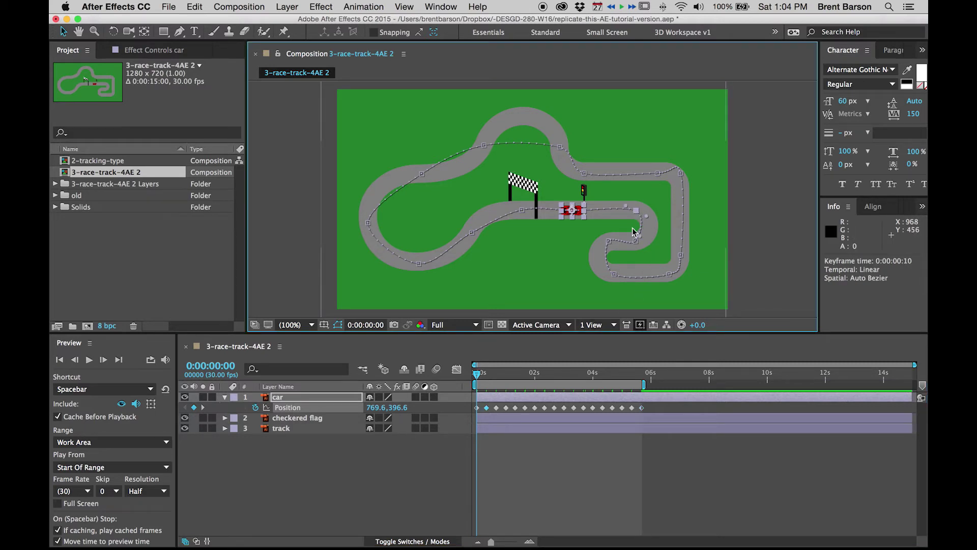
pyautogui.press('.')
pyautogui.moveTo(652, 241); pyautogui.dragTo(632, 227)
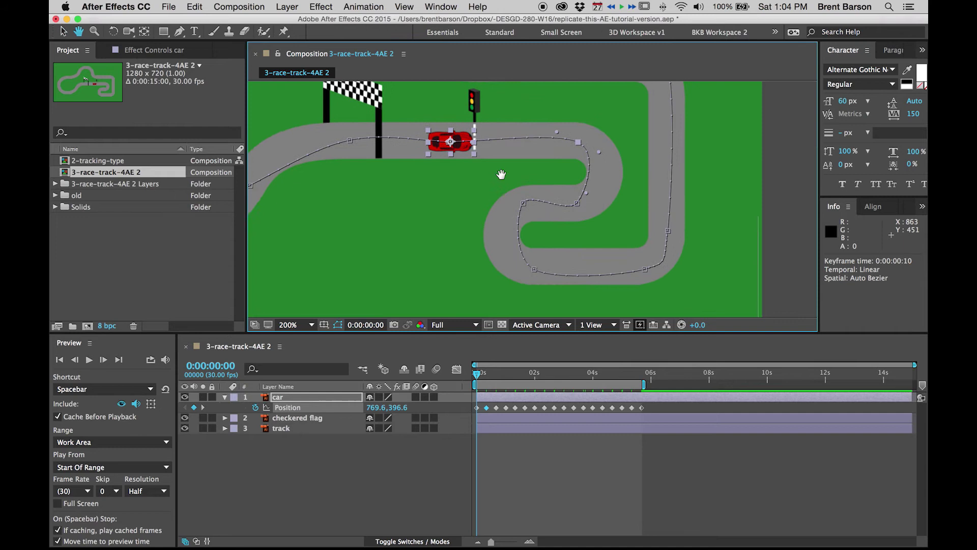
pyautogui.moveTo(501, 175); pyautogui.dragTo(495, 175)
pyautogui.moveTo(552, 132); pyautogui.dragTo(543, 139)
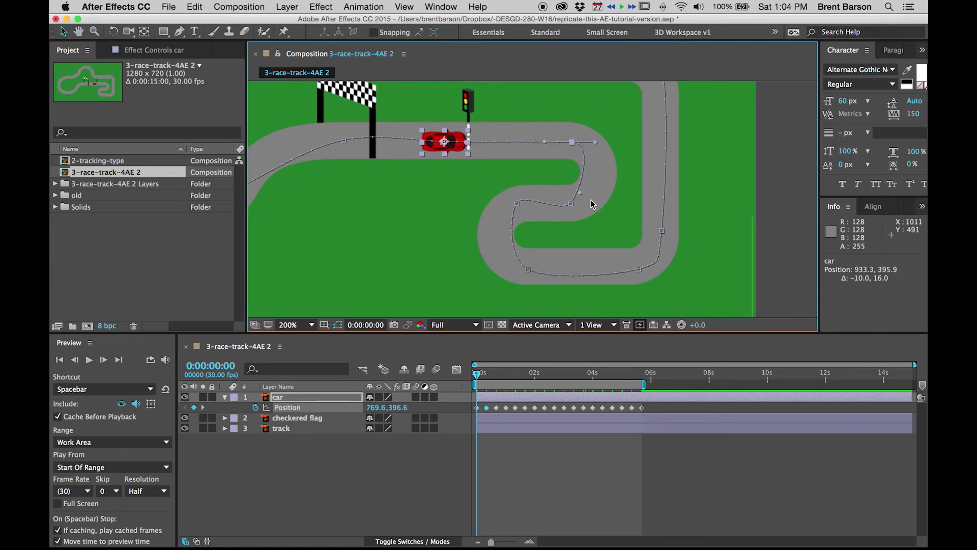
pyautogui.moveTo(579, 191); pyautogui.dragTo(605, 203)
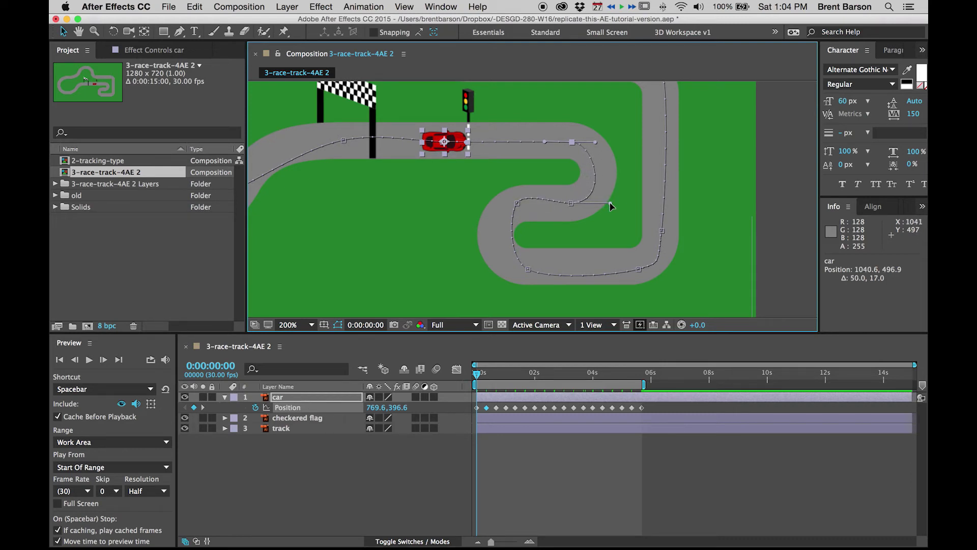
pyautogui.moveTo(596, 142); pyautogui.dragTo(609, 140)
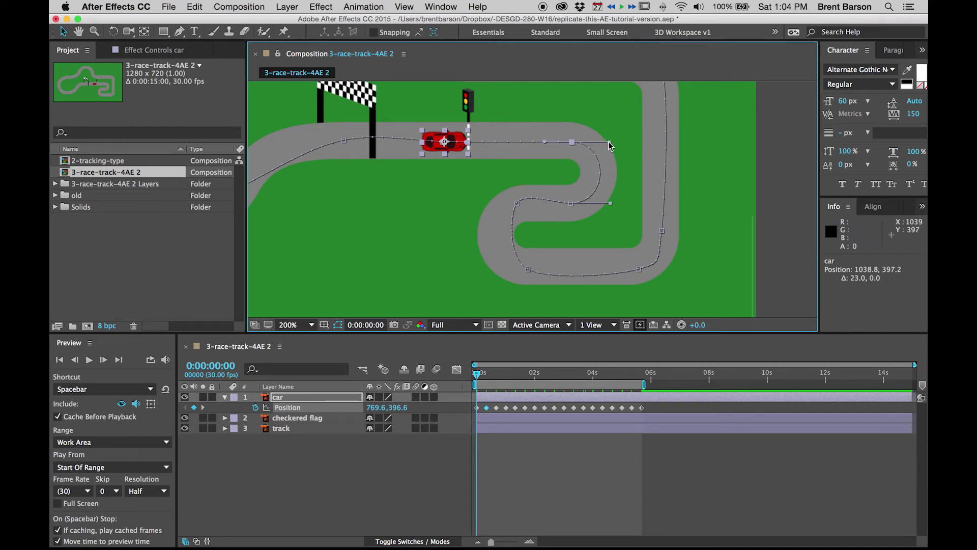
# Step: Reshape the path around the one-second keyframe and bottom-right point to follow the track
pyautogui.click(518, 204)
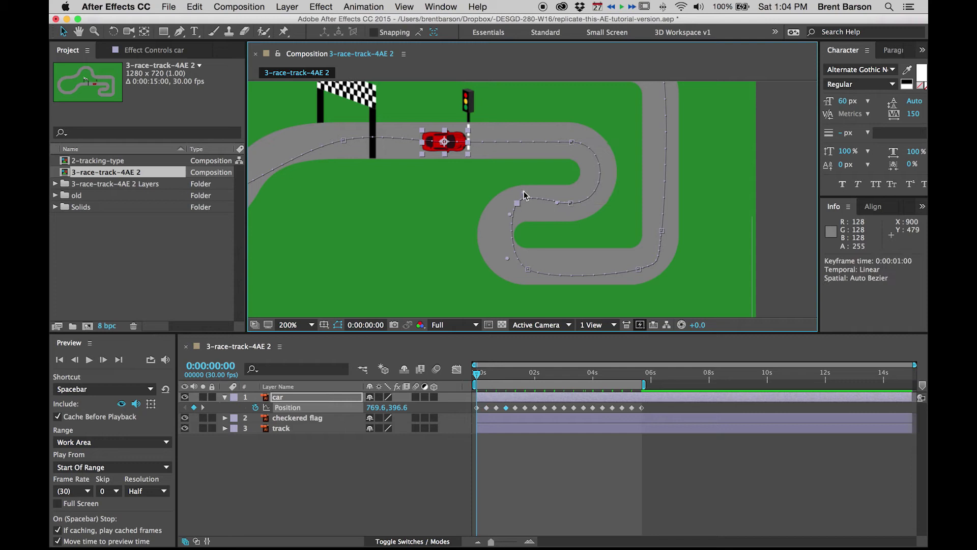
pyautogui.moveTo(525, 195); pyautogui.dragTo(489, 203)
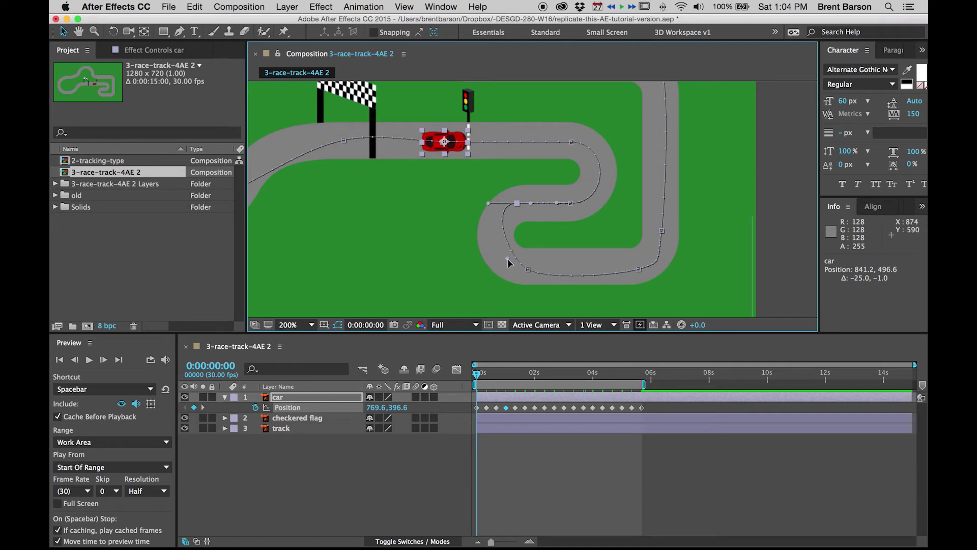
pyautogui.moveTo(508, 260); pyautogui.dragTo(482, 274)
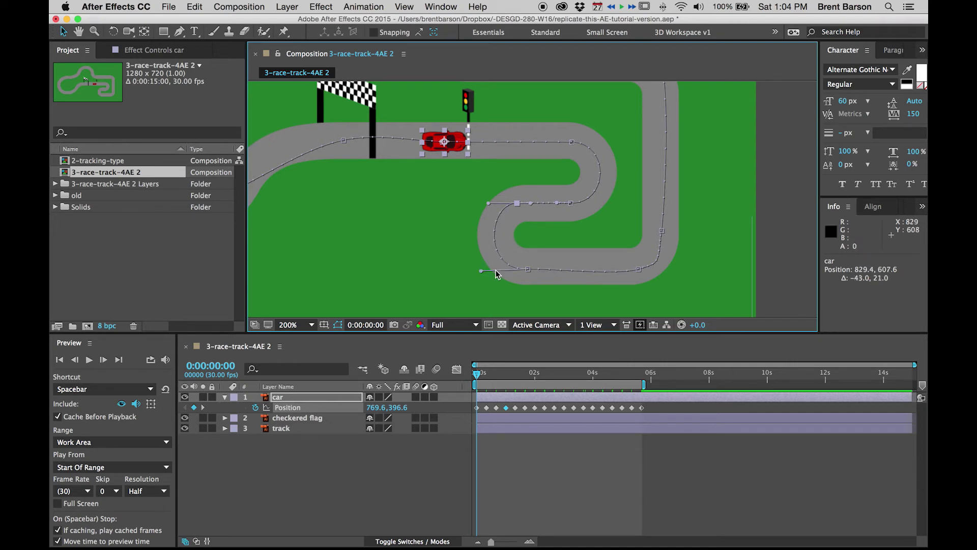
pyautogui.moveTo(638, 269); pyautogui.dragTo(654, 268)
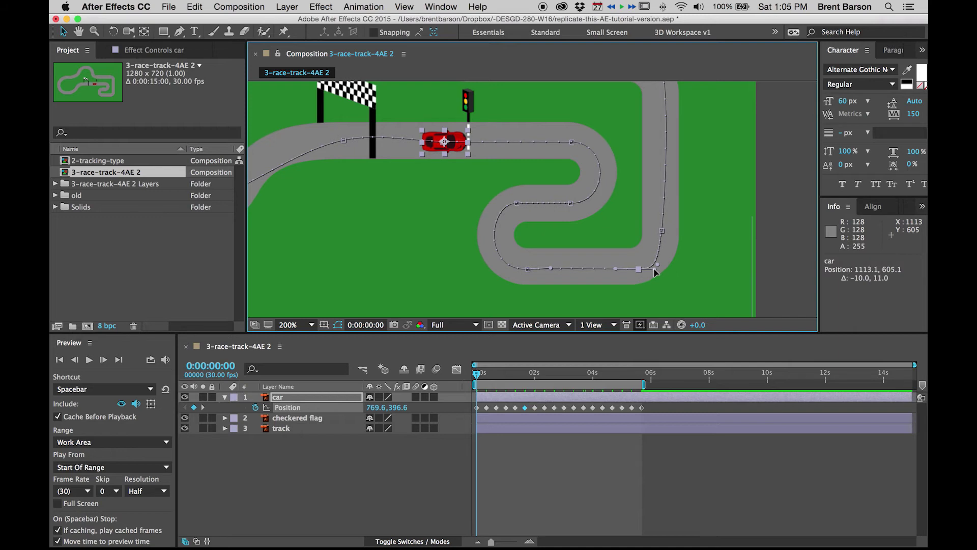
pyautogui.moveTo(662, 232); pyautogui.dragTo(627, 272)
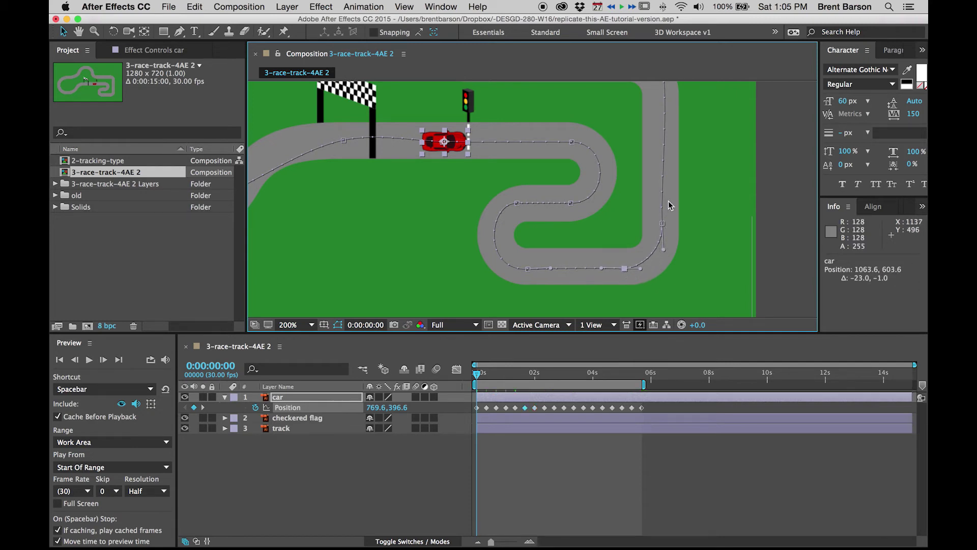
pyautogui.scroll(5, 710, 138)
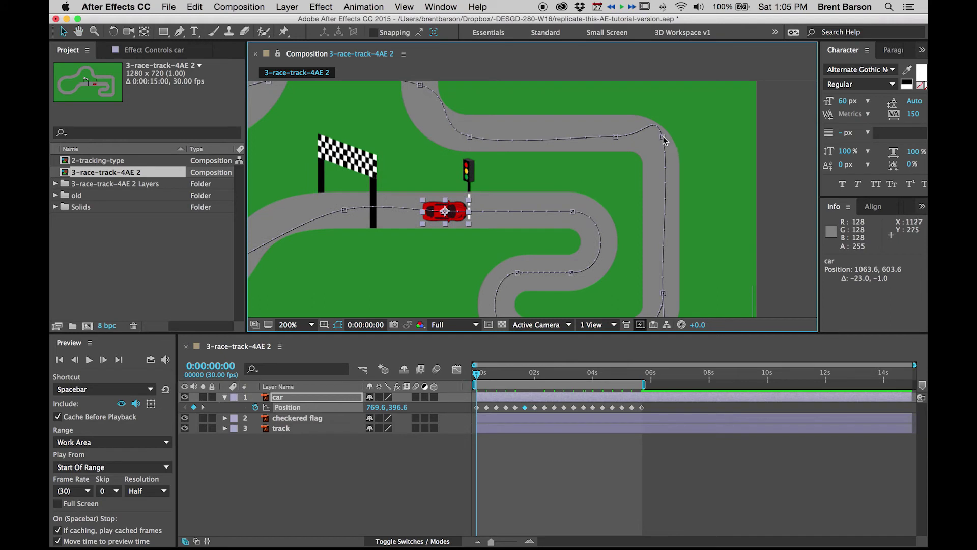
# Step: Drag the path points on the right straight, top corner and top straight onto the track's centre
pyautogui.moveTo(663, 136); pyautogui.dragTo(667, 193)
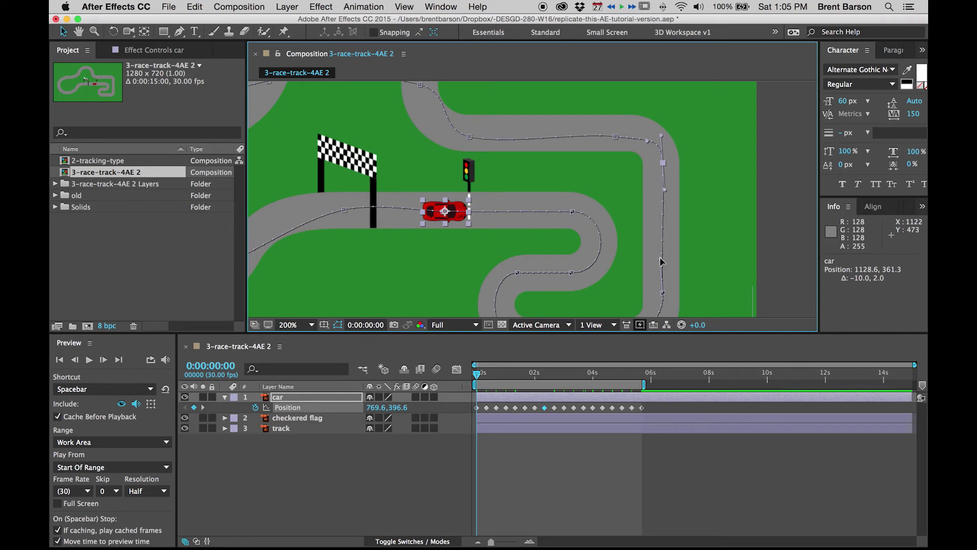
pyautogui.moveTo(662, 261); pyautogui.dragTo(665, 261)
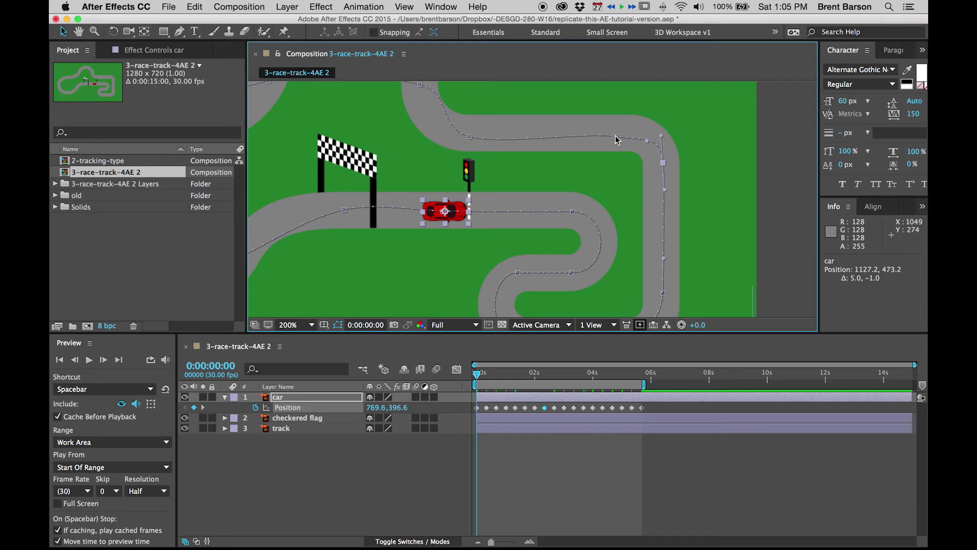
pyautogui.moveTo(620, 136); pyautogui.dragTo(587, 132)
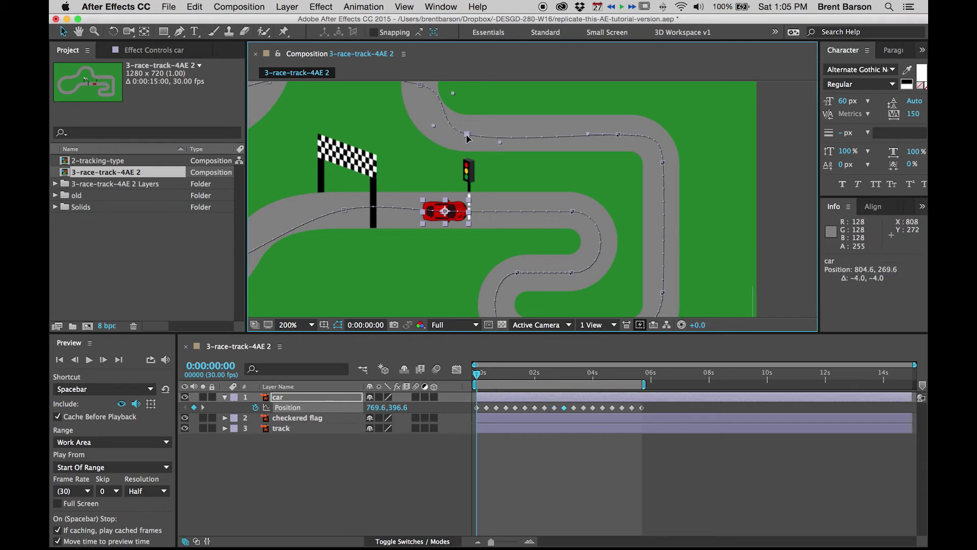
pyautogui.moveTo(469, 138); pyautogui.dragTo(496, 135)
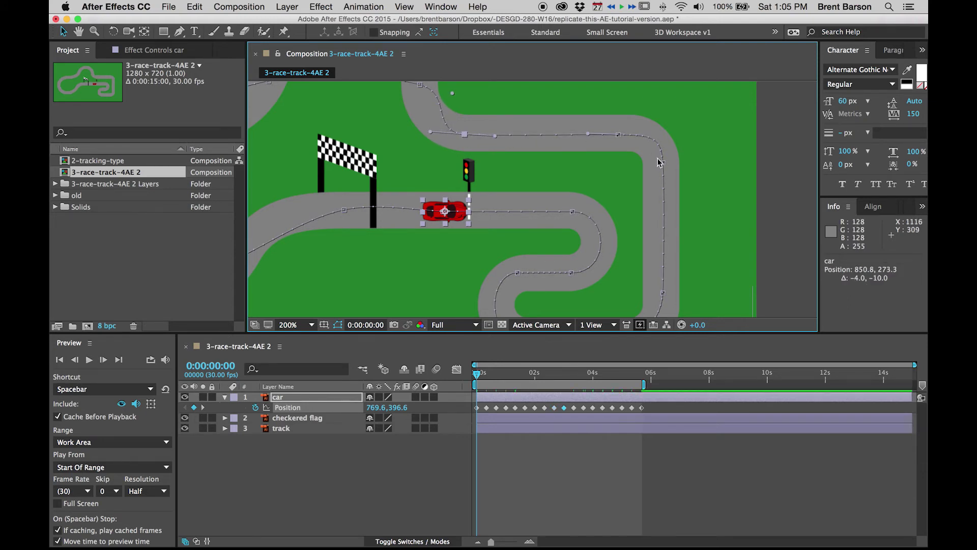
pyautogui.moveTo(663, 164); pyautogui.dragTo(663, 169)
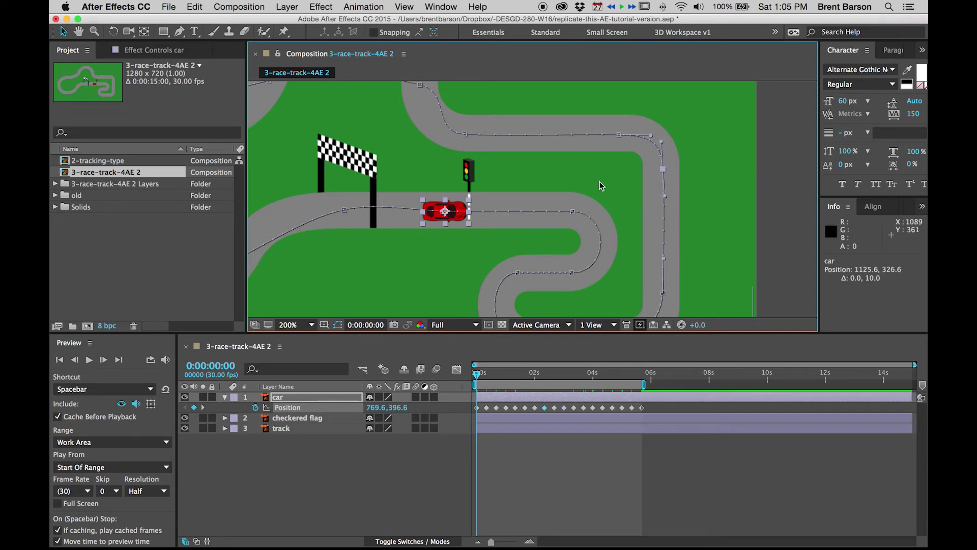
pyautogui.hscroll(-10, 600, 182)
pyautogui.scroll(4, 601, 182)
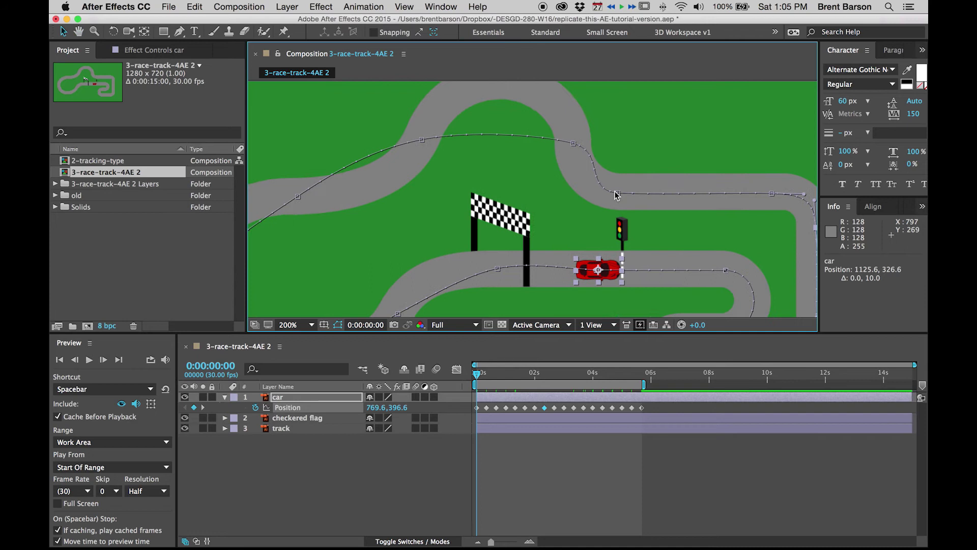
# Step: Reshape the path curve over the top and crest of the upper loop
pyautogui.click(574, 145)
pyautogui.moveTo(574, 146)
pyautogui.mouseDown()
pyautogui.moveTo(585, 148)
pyautogui.moveTo(572, 159)
pyautogui.mouseUp()
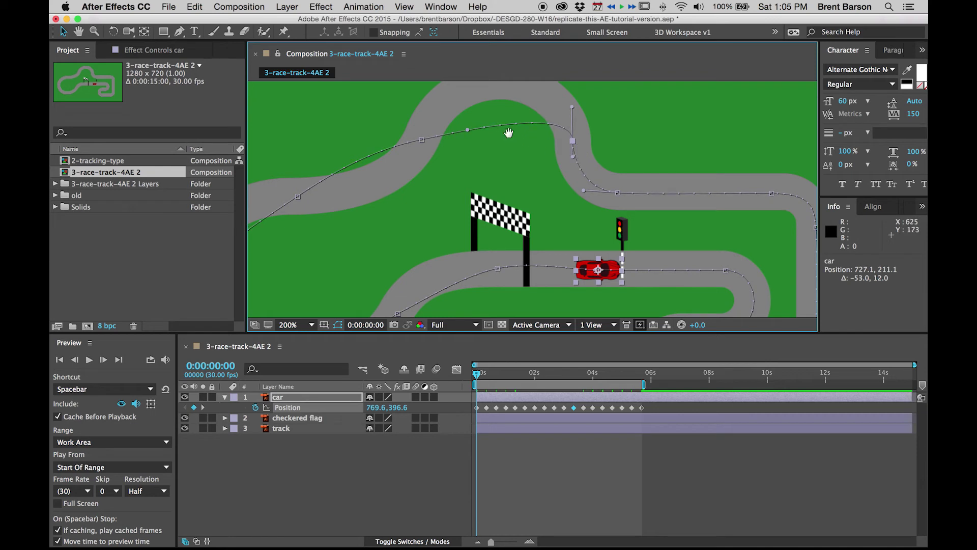
pyautogui.moveTo(509, 142); pyautogui.dragTo(473, 156)
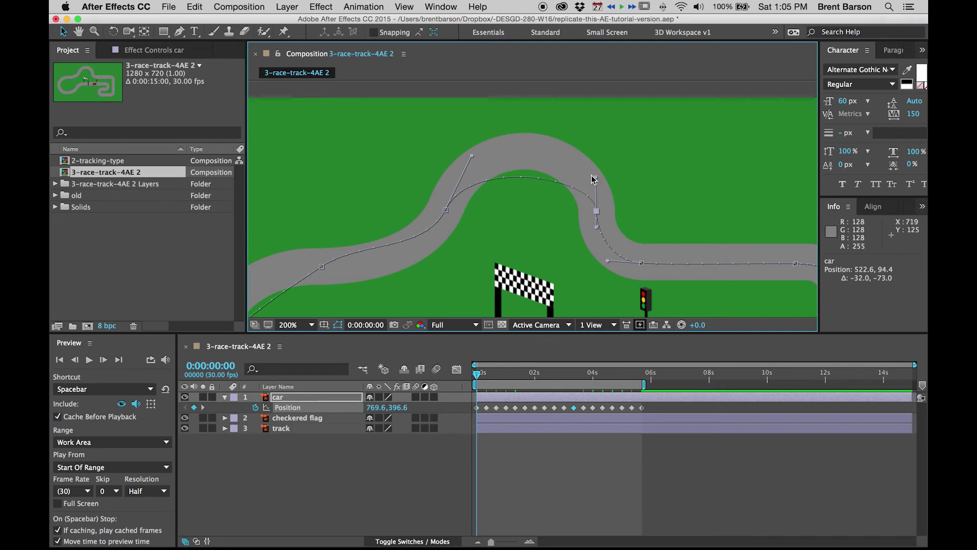
pyautogui.moveTo(598, 178); pyautogui.dragTo(572, 128)
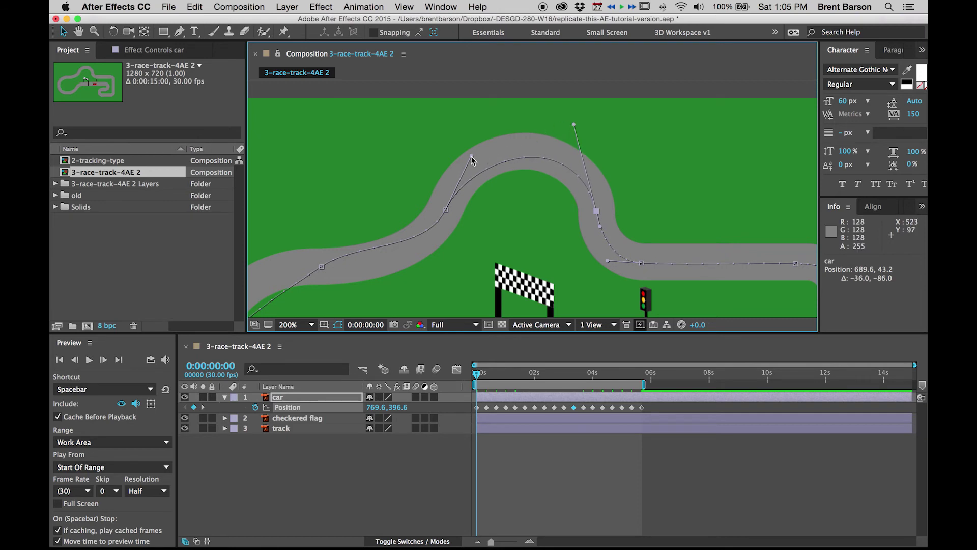
pyautogui.moveTo(471, 157); pyautogui.dragTo(455, 138)
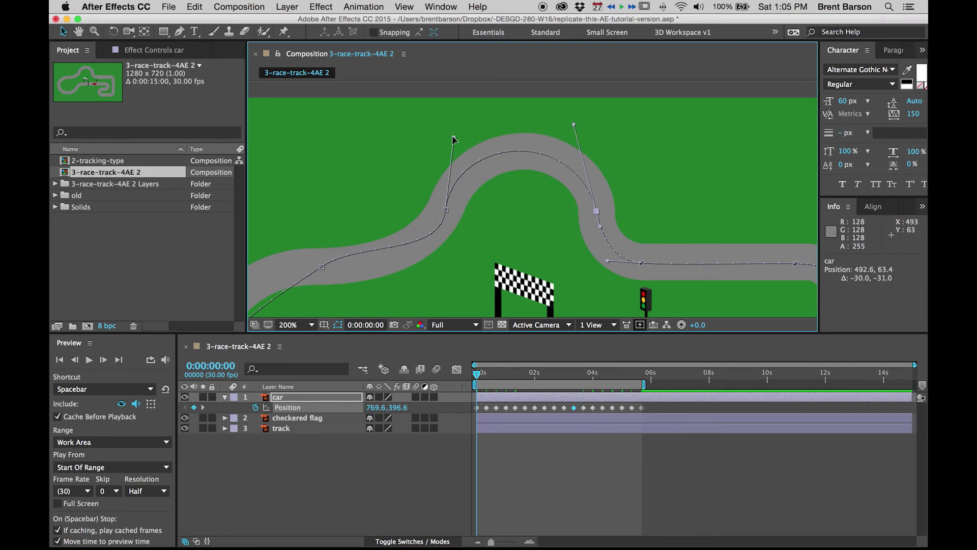
pyautogui.moveTo(574, 124); pyautogui.dragTo(585, 126)
# Step: Bend and flatten the path to follow the S-bend
pyautogui.moveTo(437, 262); pyautogui.dragTo(558, 216)
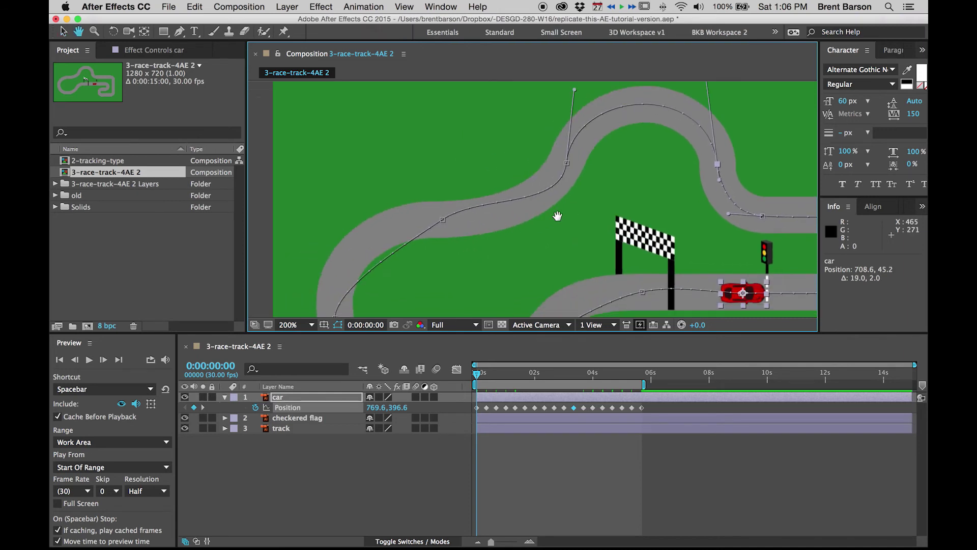
pyautogui.moveTo(568, 165); pyautogui.dragTo(557, 214)
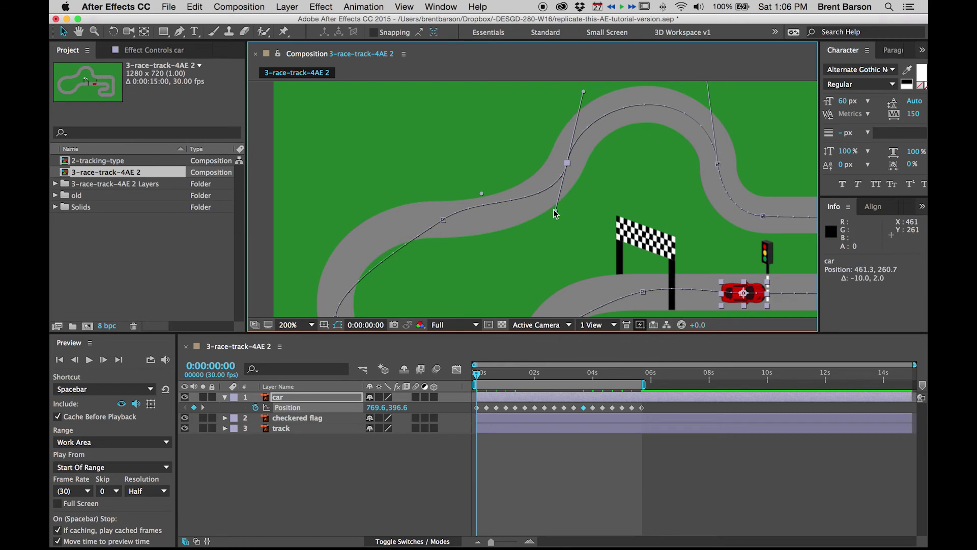
pyautogui.moveTo(482, 193); pyautogui.dragTo(434, 219)
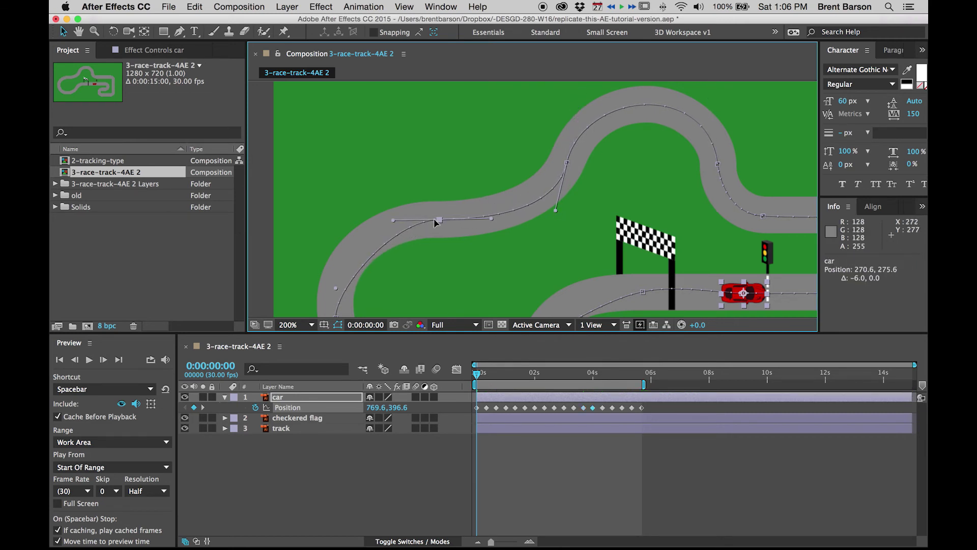
pyautogui.click(568, 162)
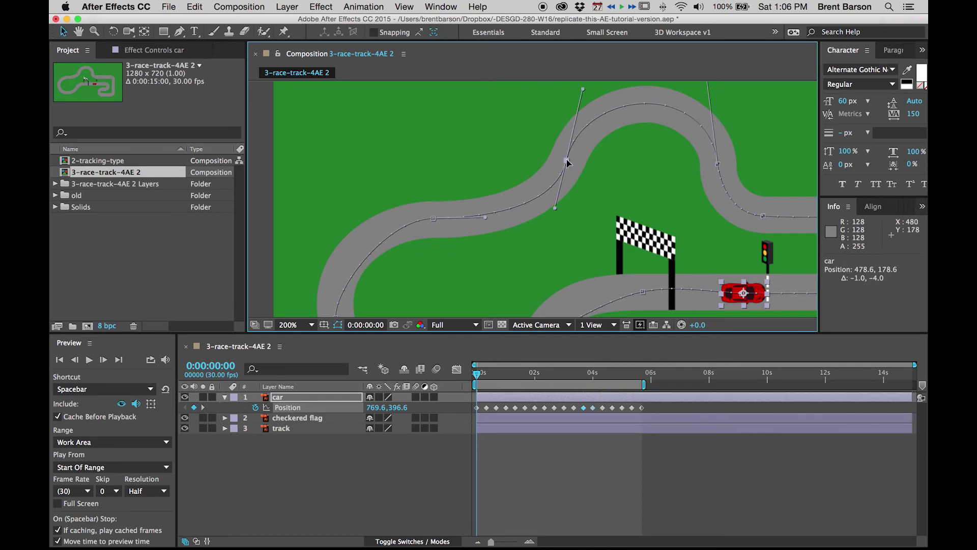
# Step: Curve the path around the left bends and along the bottom of the track
pyautogui.moveTo(460, 215); pyautogui.dragTo(513, 135)
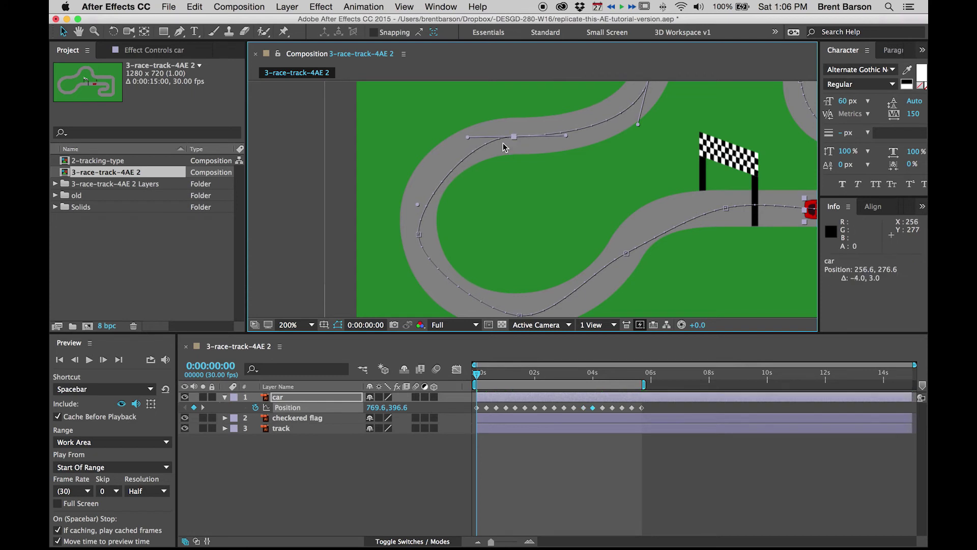
pyautogui.moveTo(419, 209); pyautogui.dragTo(413, 164)
pyautogui.moveTo(458, 270); pyautogui.dragTo(398, 212)
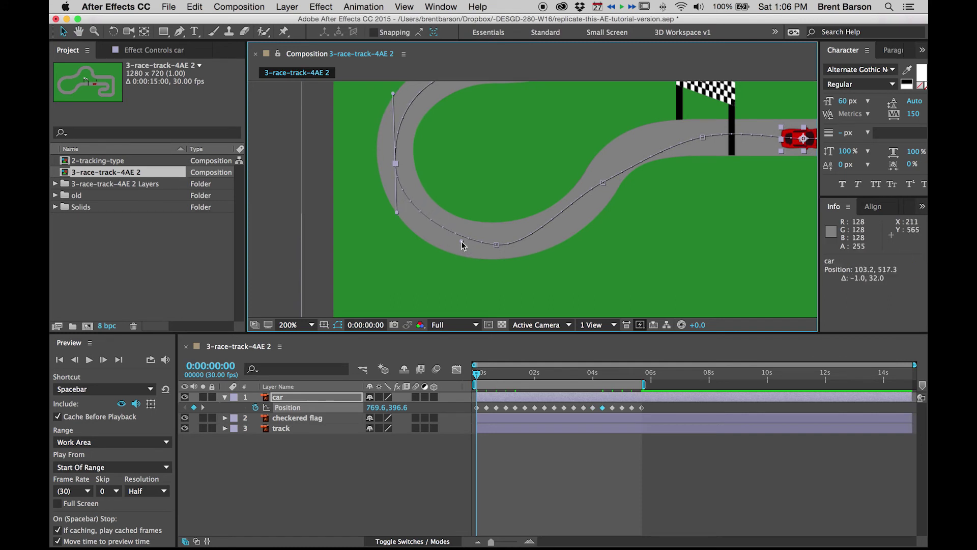
pyautogui.moveTo(463, 246); pyautogui.dragTo(446, 243)
pyautogui.click(496, 245)
pyautogui.moveTo(529, 245); pyautogui.dragTo(565, 243)
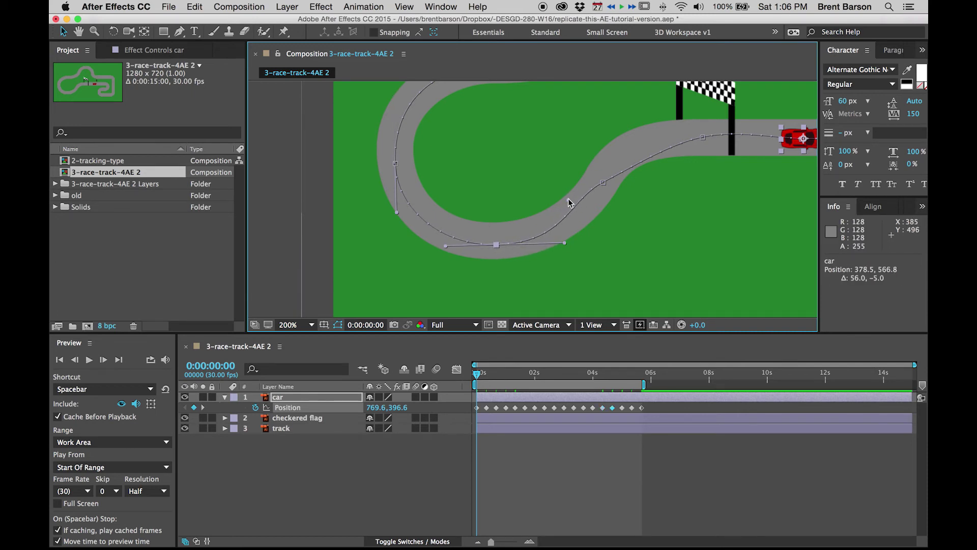
# Step: Smooth the curve leading to the checkered flag and nudge its point onto the track
pyautogui.moveTo(568, 203); pyautogui.dragTo(583, 204)
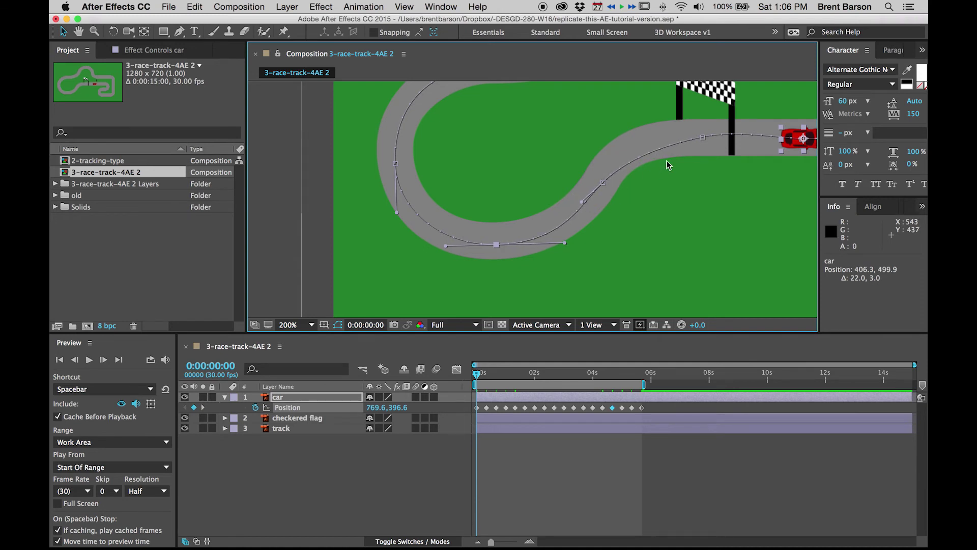
pyautogui.click(702, 138)
pyautogui.moveTo(668, 147); pyautogui.dragTo(631, 146)
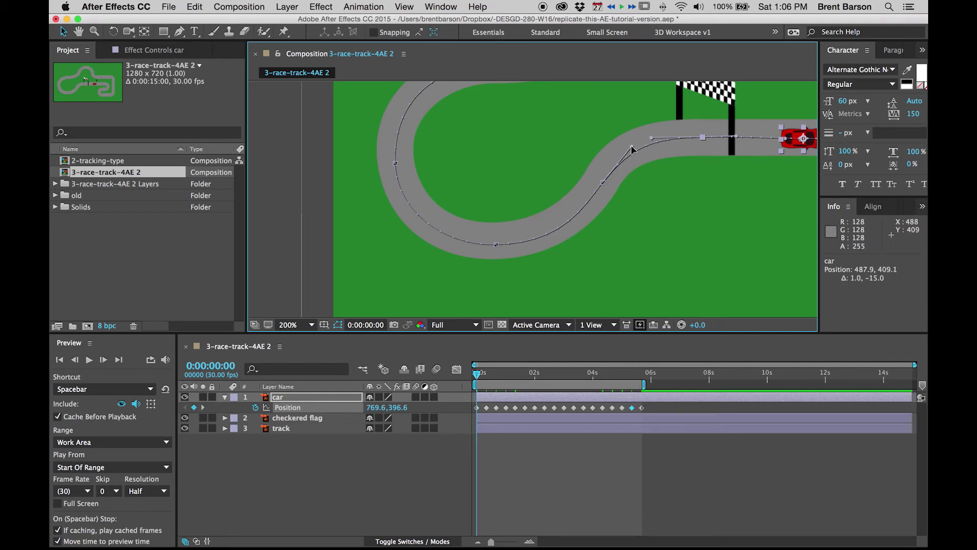
pyautogui.moveTo(602, 182); pyautogui.dragTo(601, 180)
pyautogui.press('space')
pyautogui.moveTo(672, 186); pyautogui.dragTo(515, 212)
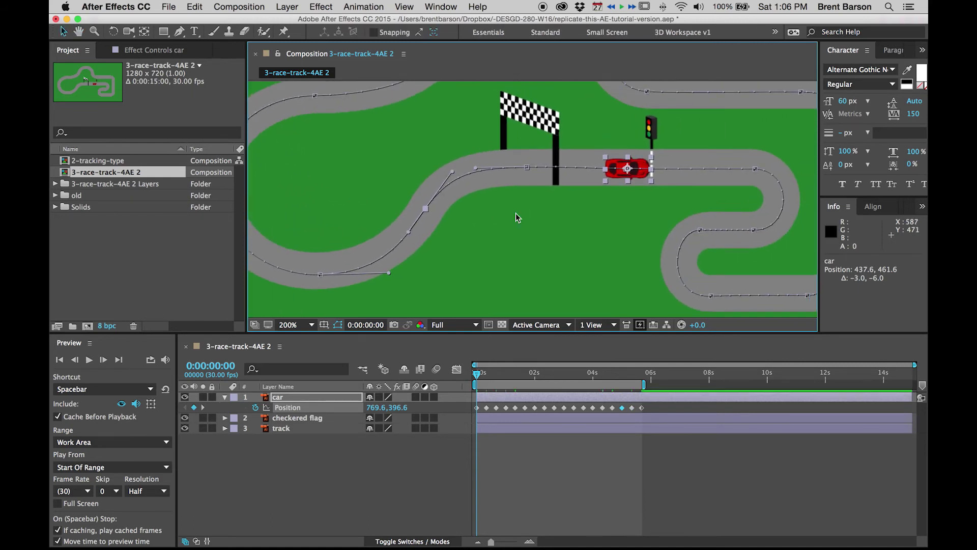
# Step: Fit the whole track in view and preview the car's lap, stopping at 0:00:04:19
pyautogui.hotkey('alt', '/')
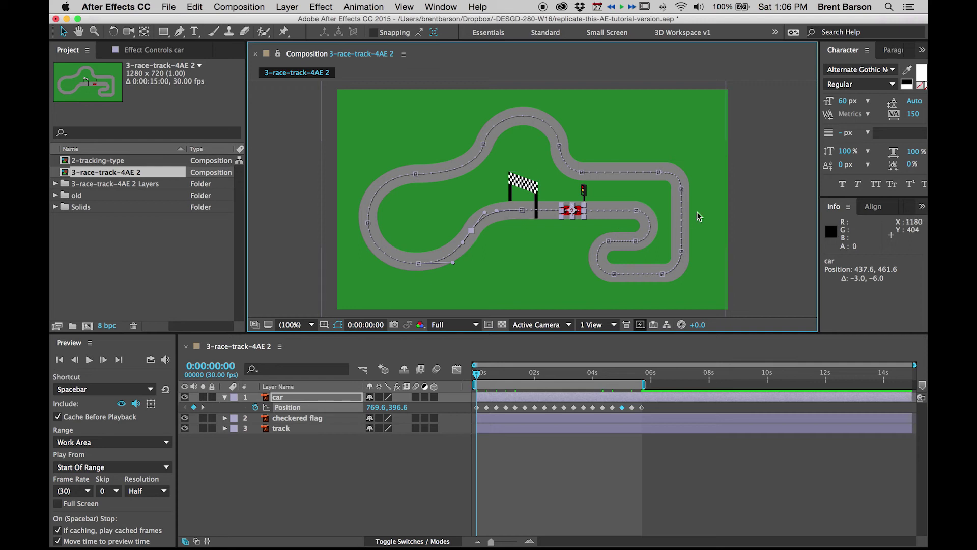
pyautogui.press('space')
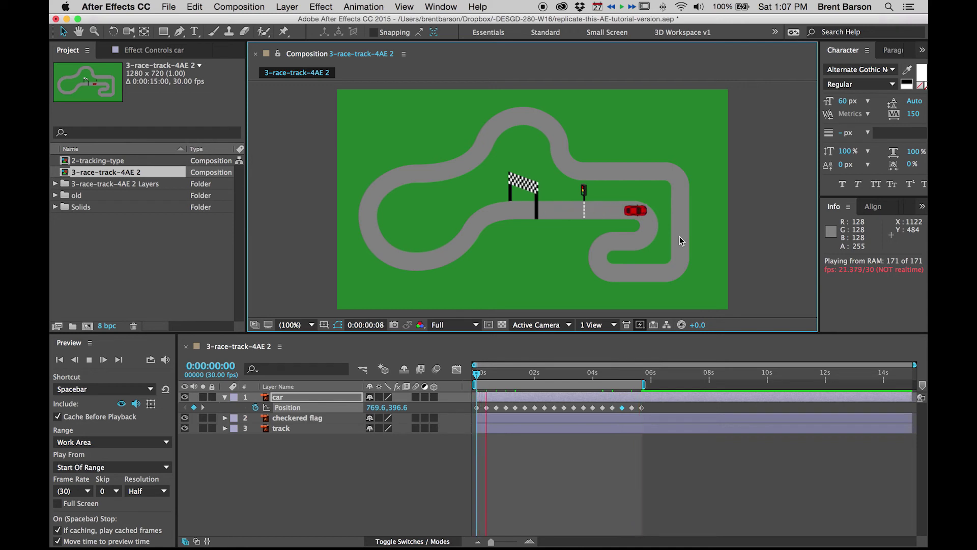
pyautogui.click(612, 375)
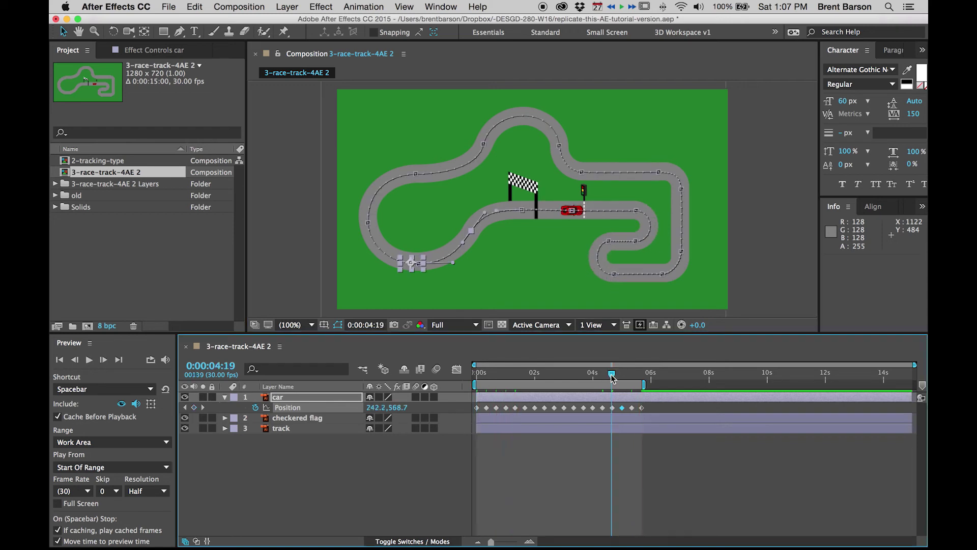
# Step: Reselect the car layer to show its path and return to 0:00:00:00
pyautogui.click(586, 489)
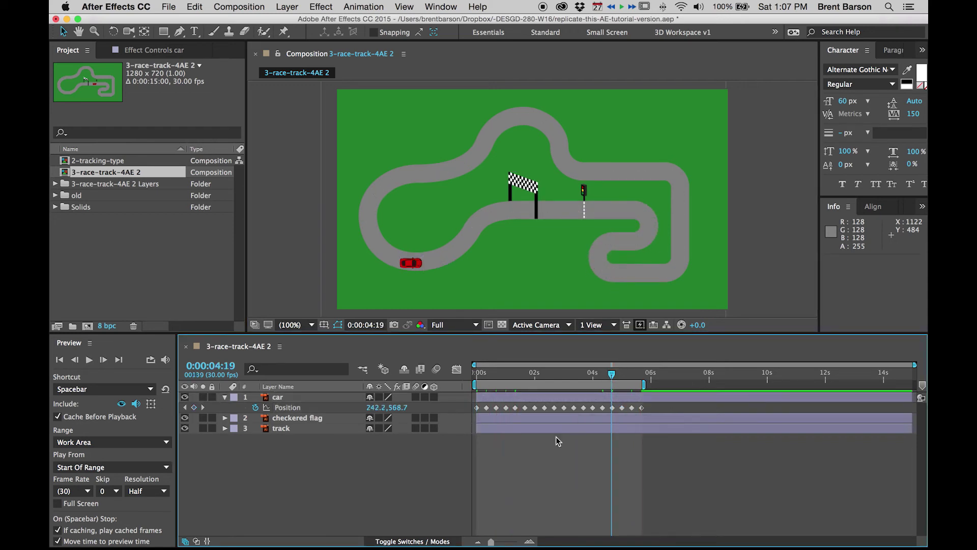
pyautogui.click(508, 398)
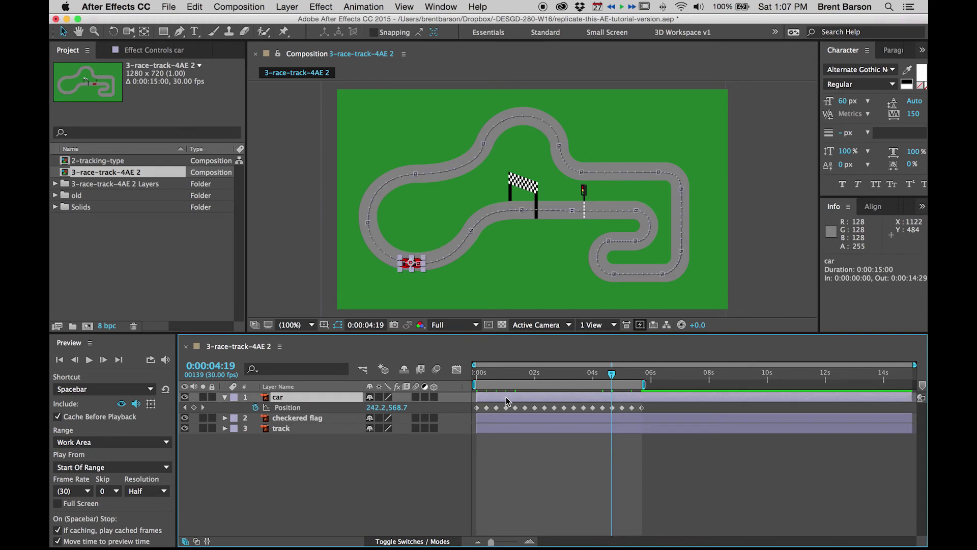
pyautogui.moveTo(506, 408)
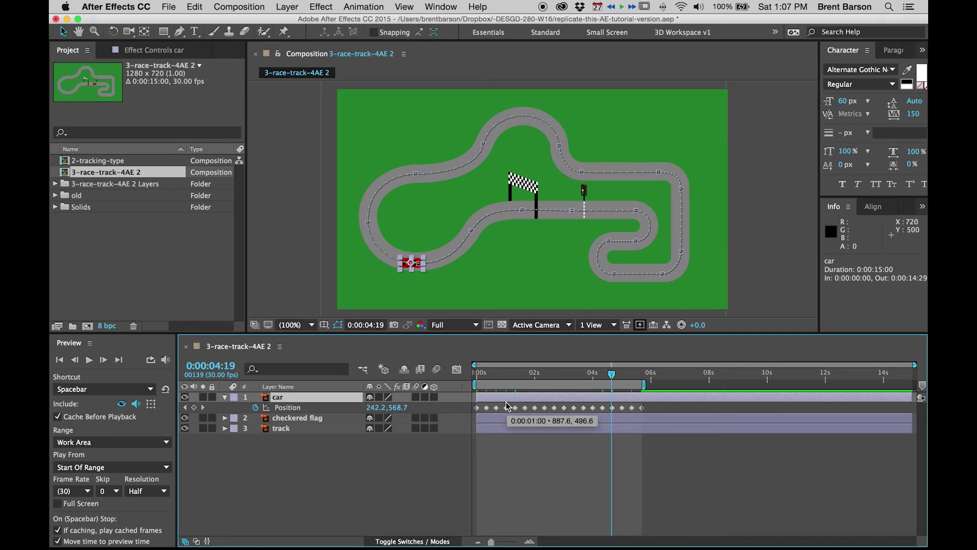
pyautogui.press('Home')
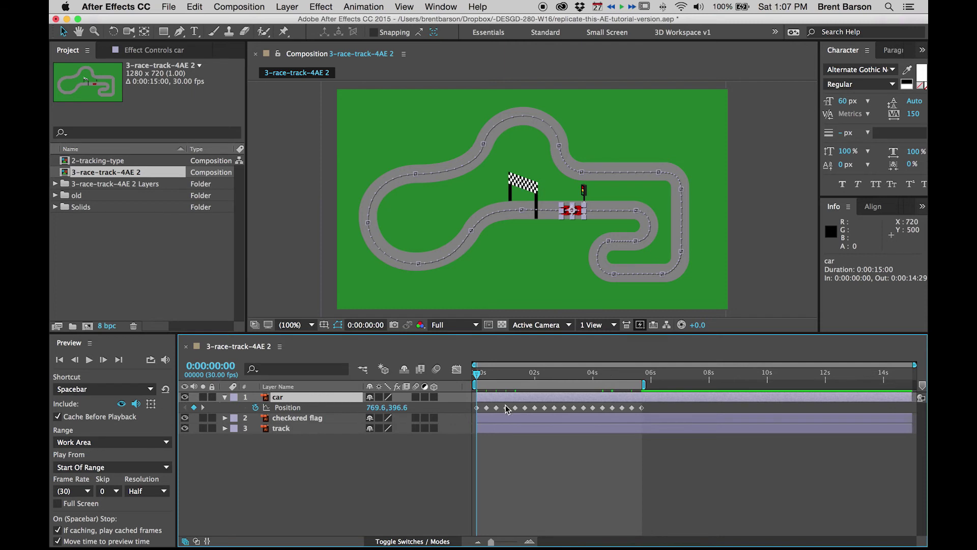
# Step: Set the car layer's Auto-Orient to Orient Along Path and preview the lap
pyautogui.click(560, 466)
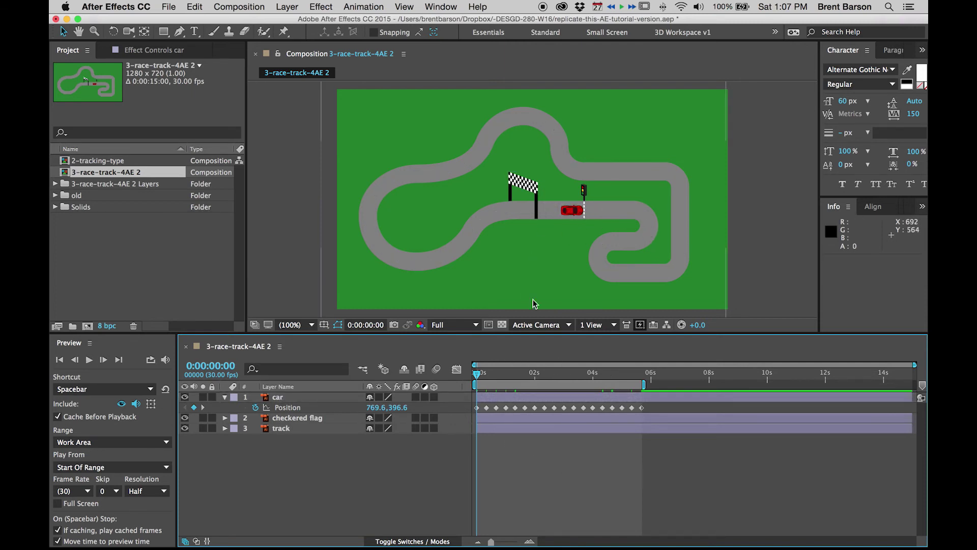
pyautogui.click(512, 399)
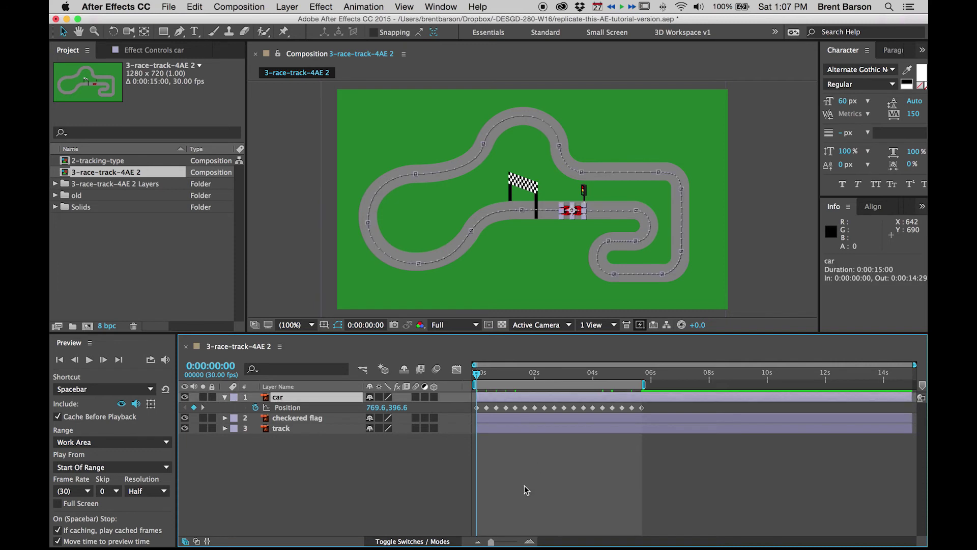
pyautogui.click(294, 5)
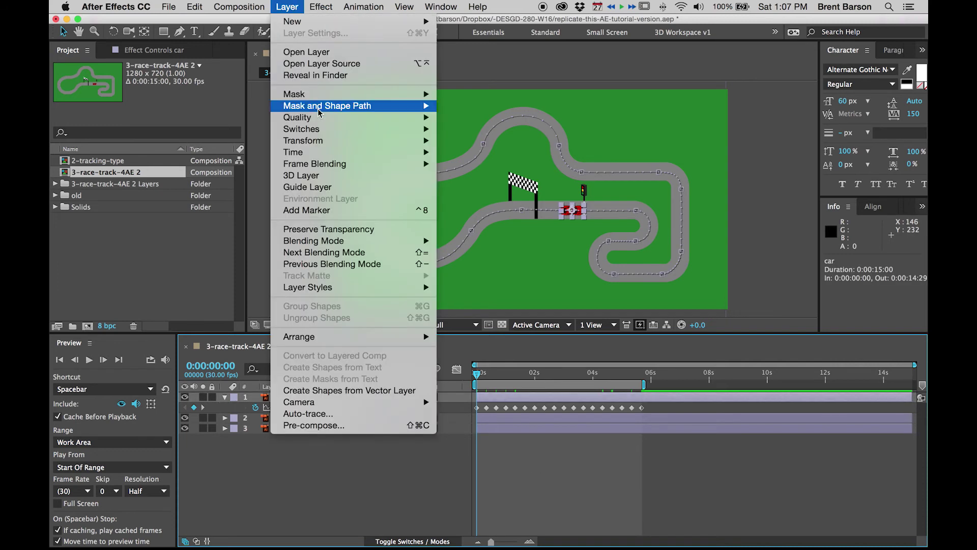
pyautogui.moveTo(322, 143)
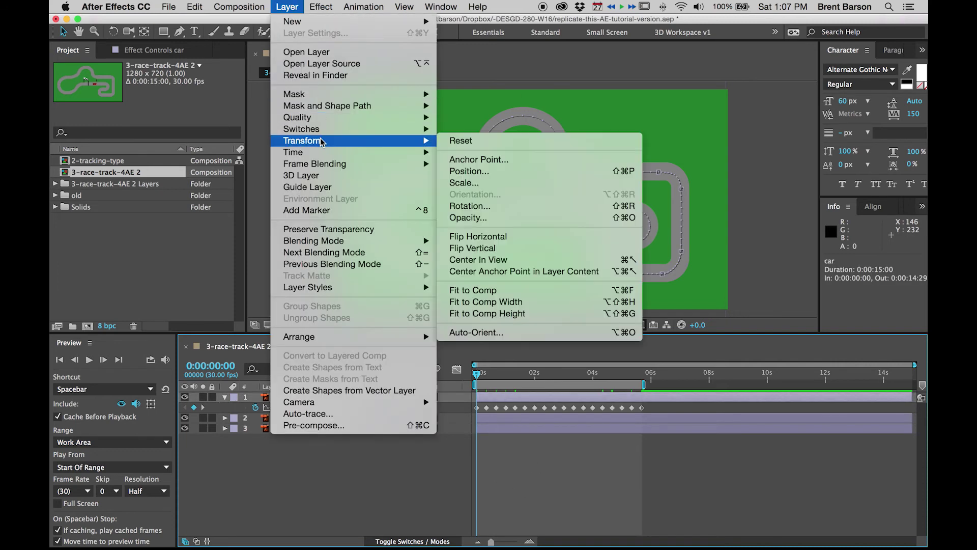
pyautogui.click(494, 333)
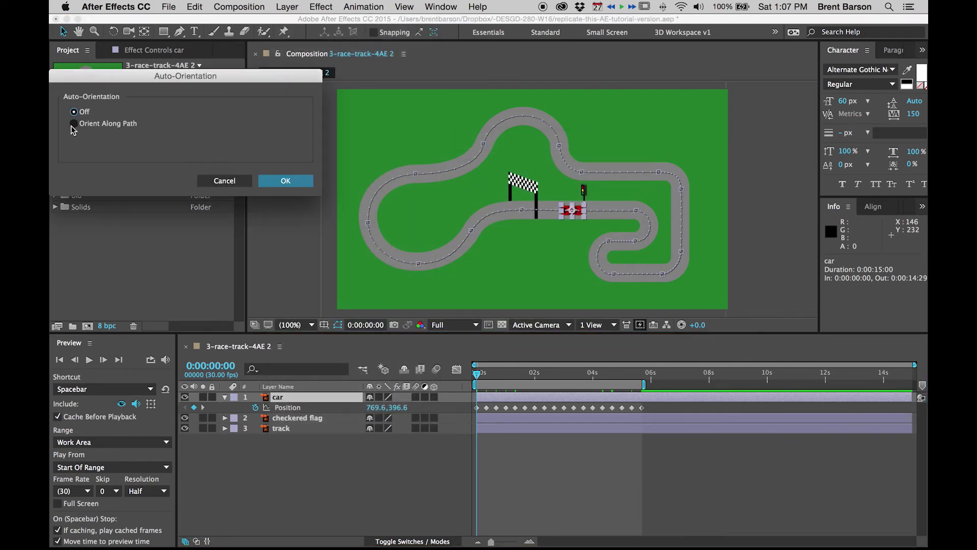
pyautogui.moveTo(163, 77); pyautogui.dragTo(494, 106)
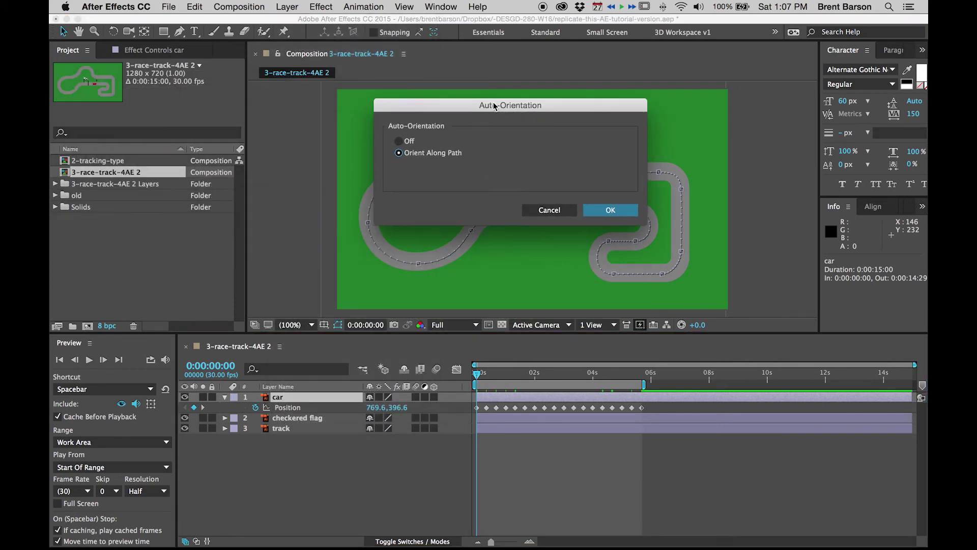
pyautogui.click(607, 211)
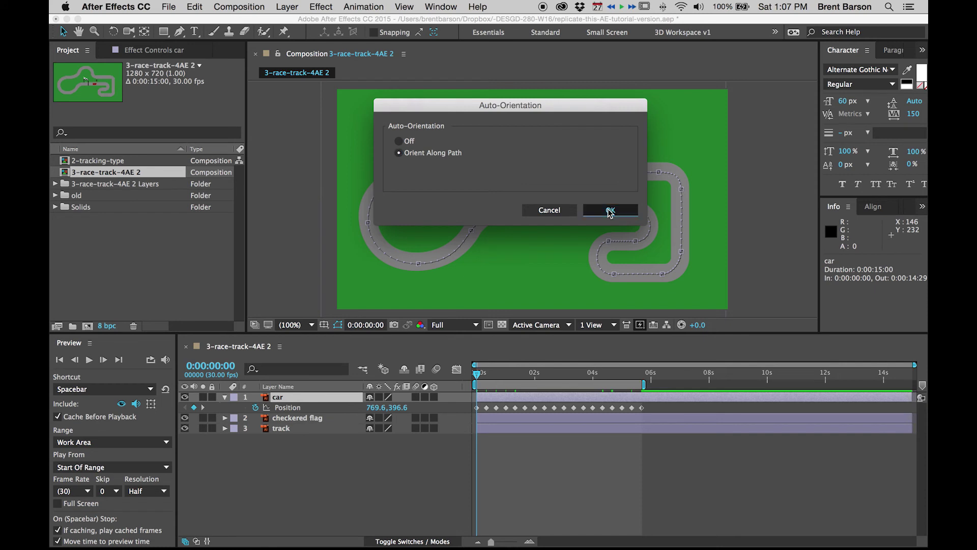
pyautogui.press('space')
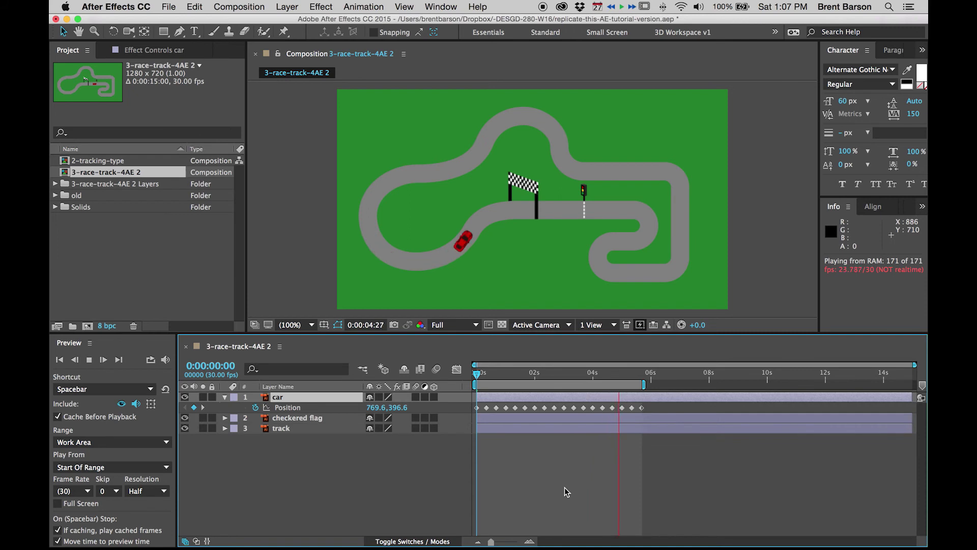
# Step: Stop the preview, scrub near the start, and select all the car's Position keyframes
pyautogui.click(550, 376)
pyautogui.moveTo(550, 376); pyautogui.dragTo(638, 365)
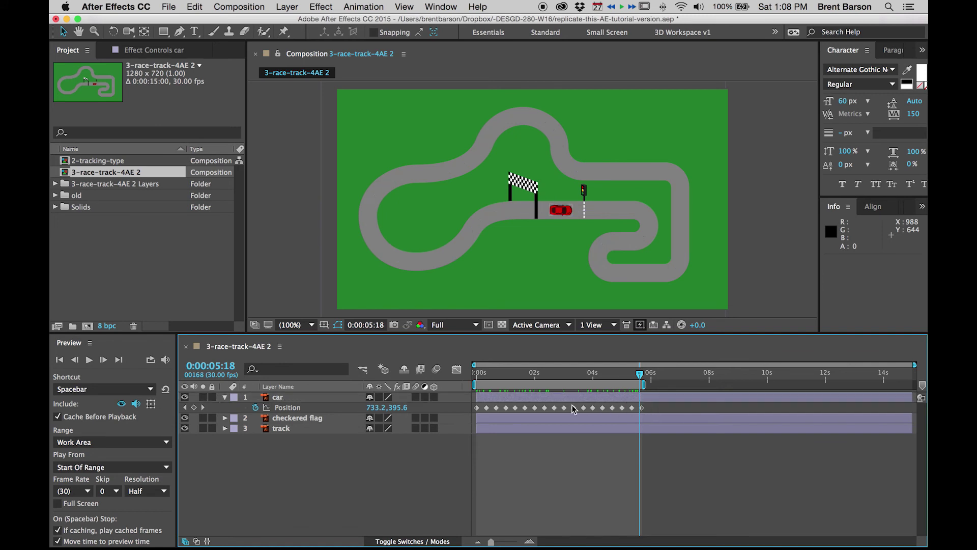
pyautogui.moveTo(657, 406); pyautogui.dragTo(468, 425)
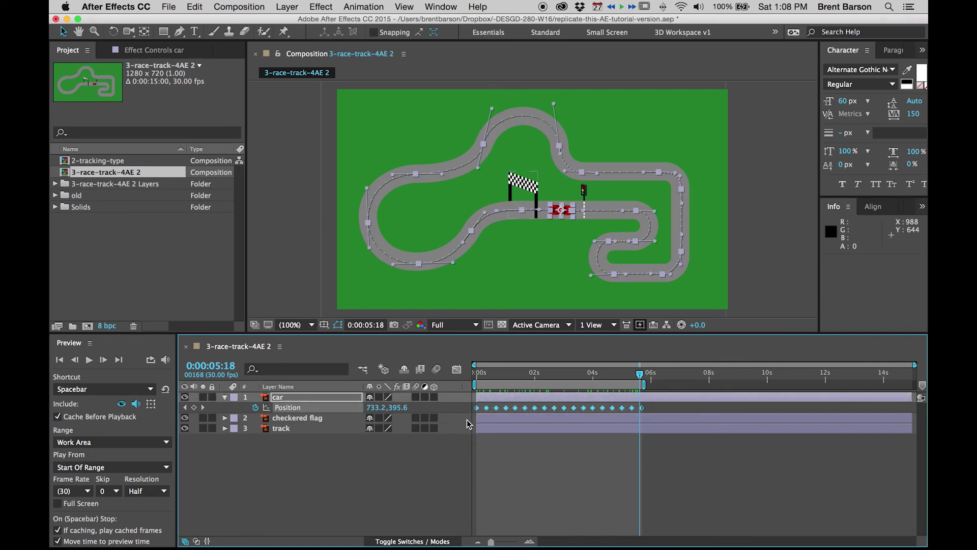
pyautogui.click(584, 468)
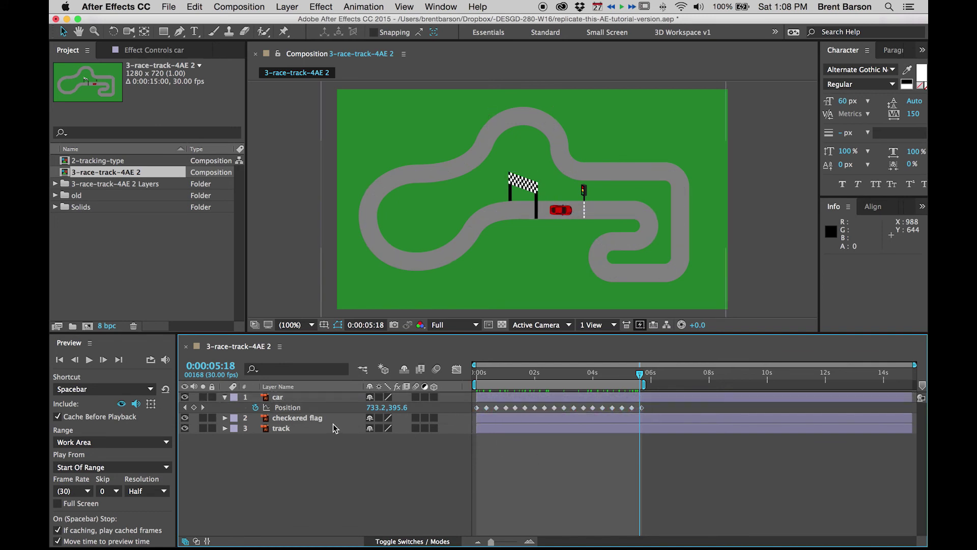
pyautogui.click(286, 409)
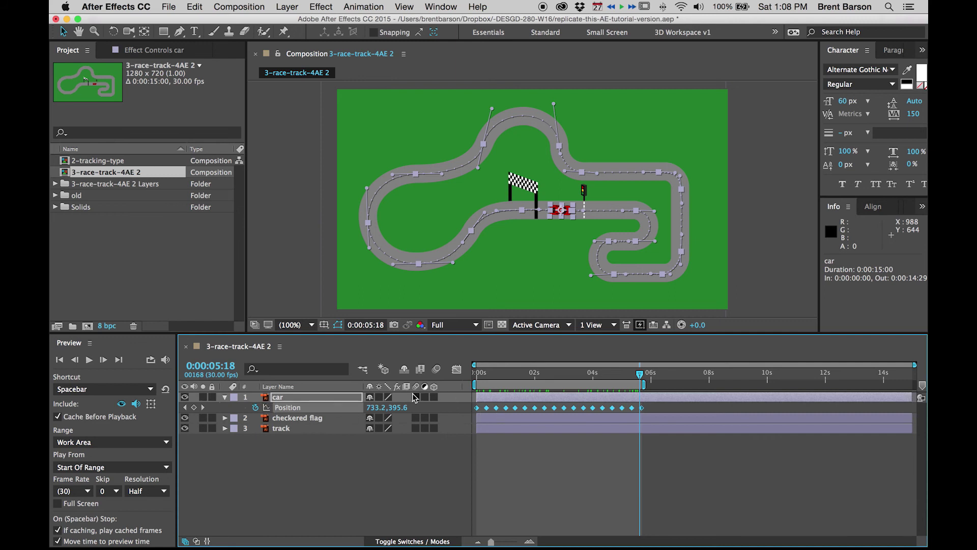
# Step: Set the Position keyframes' roving to Rove Across Time in Keyframe Interpolation
pyautogui.click(364, 6)
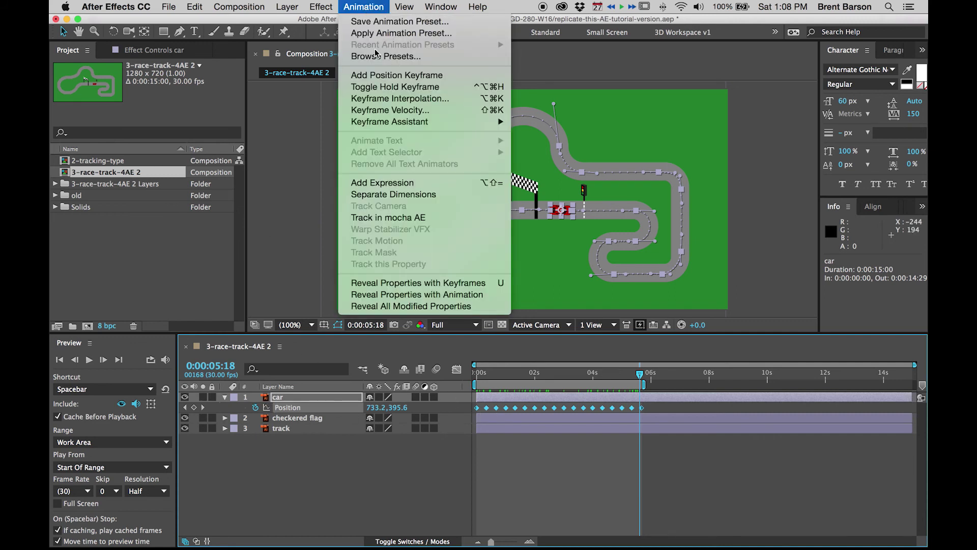
pyautogui.click(413, 101)
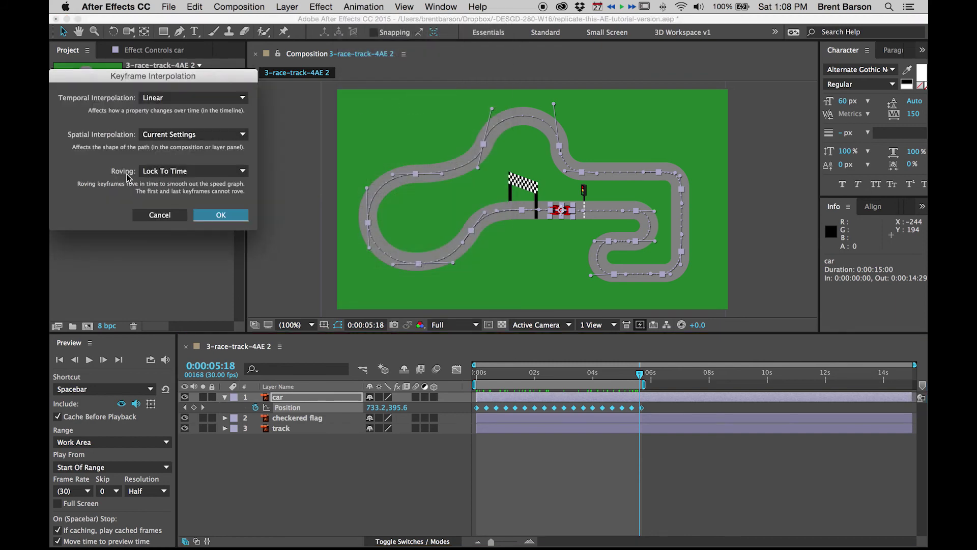
pyautogui.moveTo(158, 80); pyautogui.dragTo(367, 111)
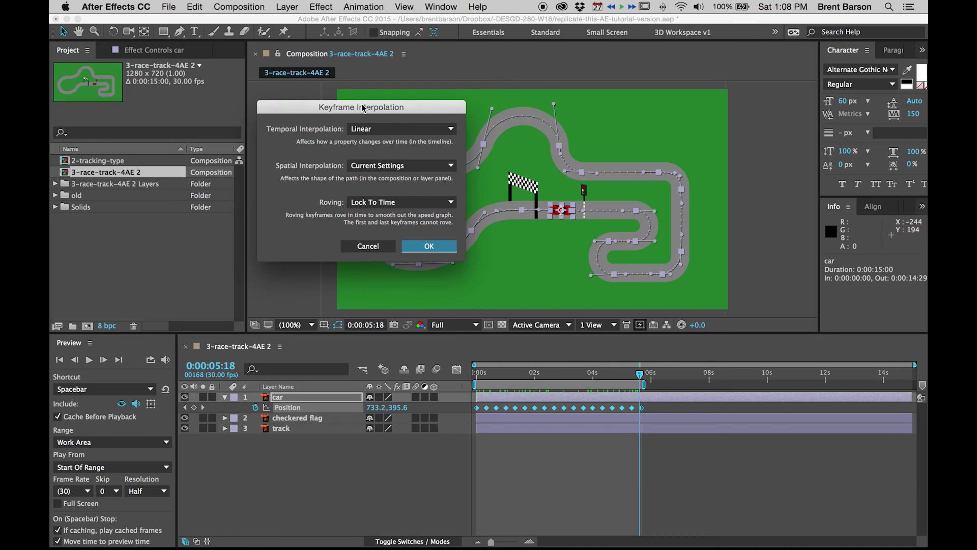
pyautogui.click(374, 204)
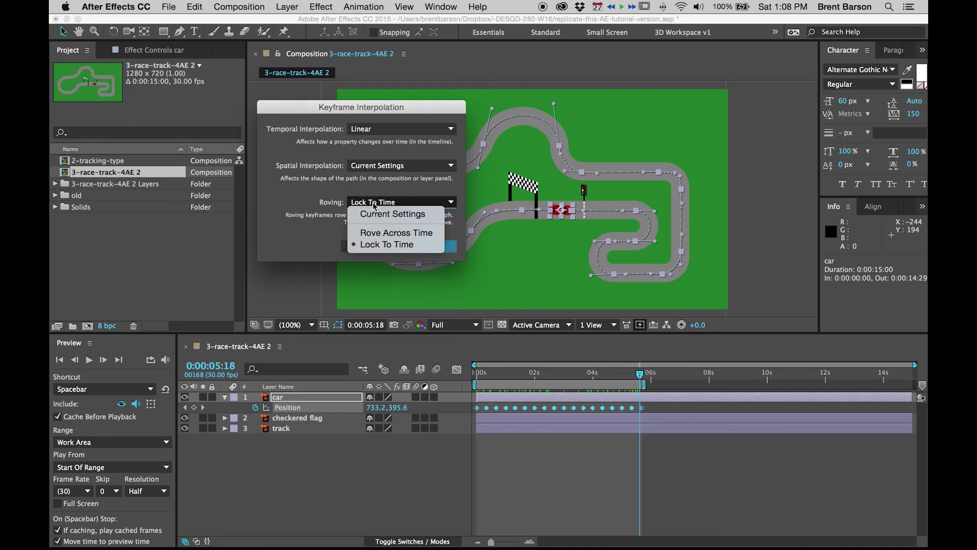
pyautogui.click(398, 233)
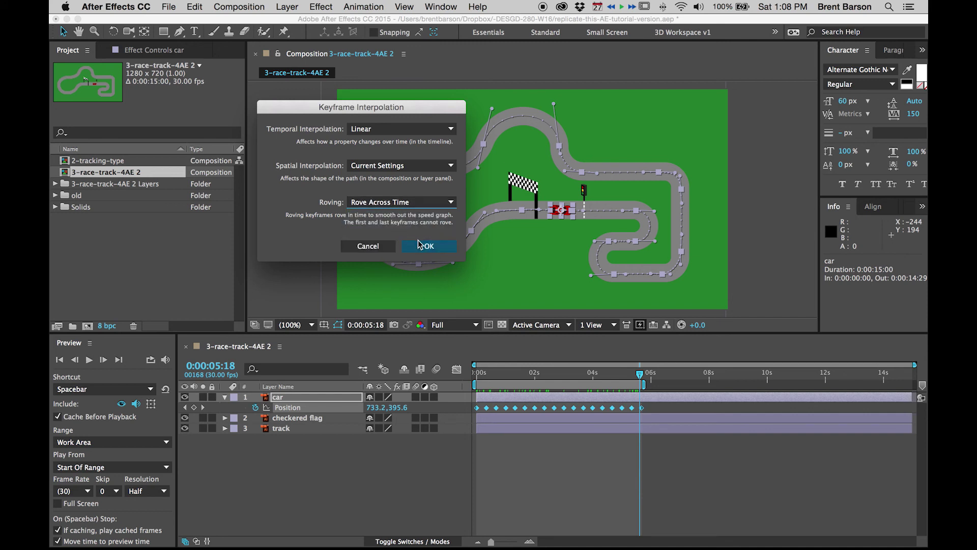
pyautogui.click(429, 246)
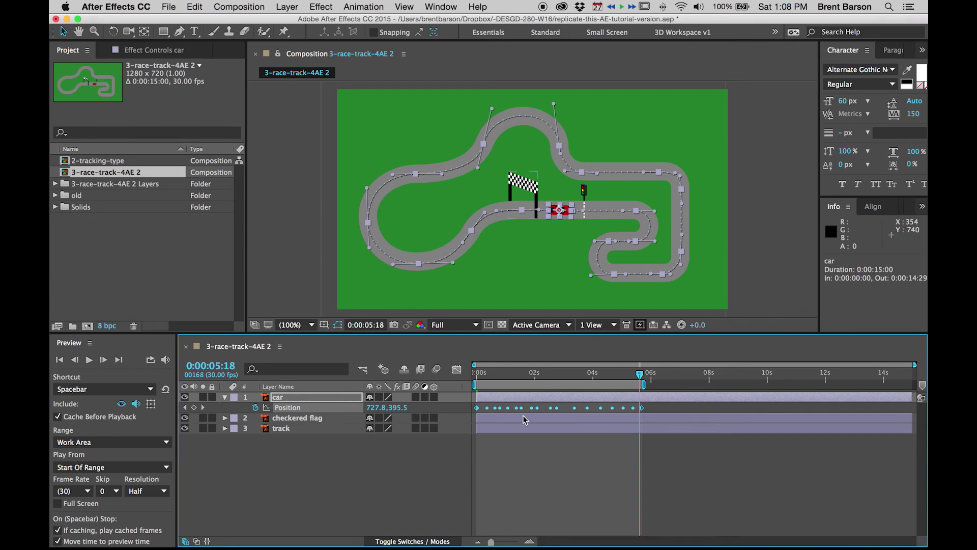
# Step: Zoom the timeline in to spread out the car's Position keyframes
pyautogui.press('.')
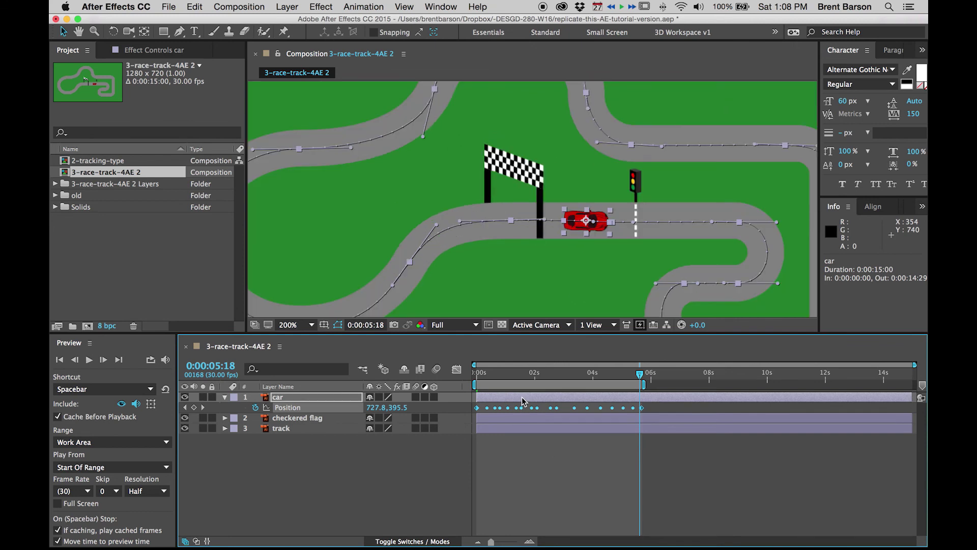
pyautogui.press(',')
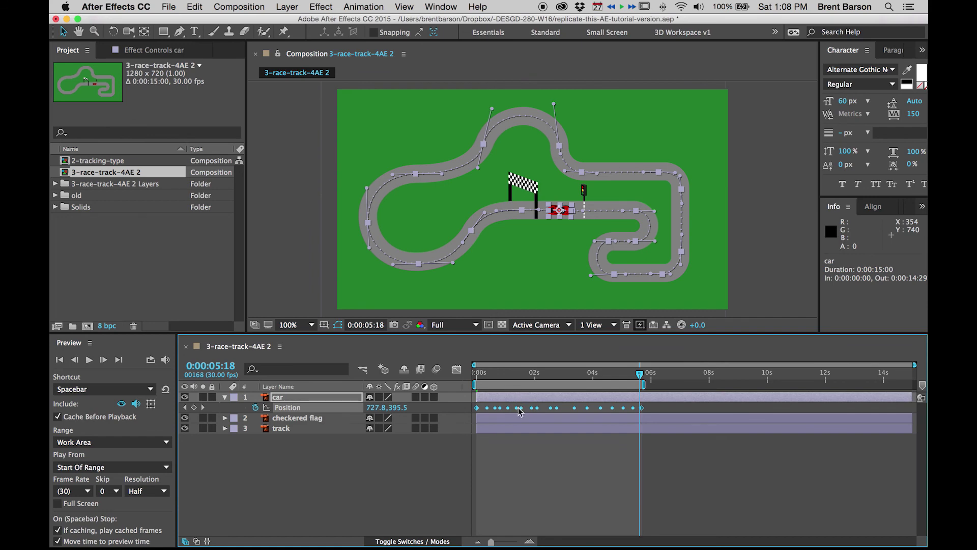
pyautogui.moveTo(519, 411)
pyautogui.press('.')
pyautogui.press(',')
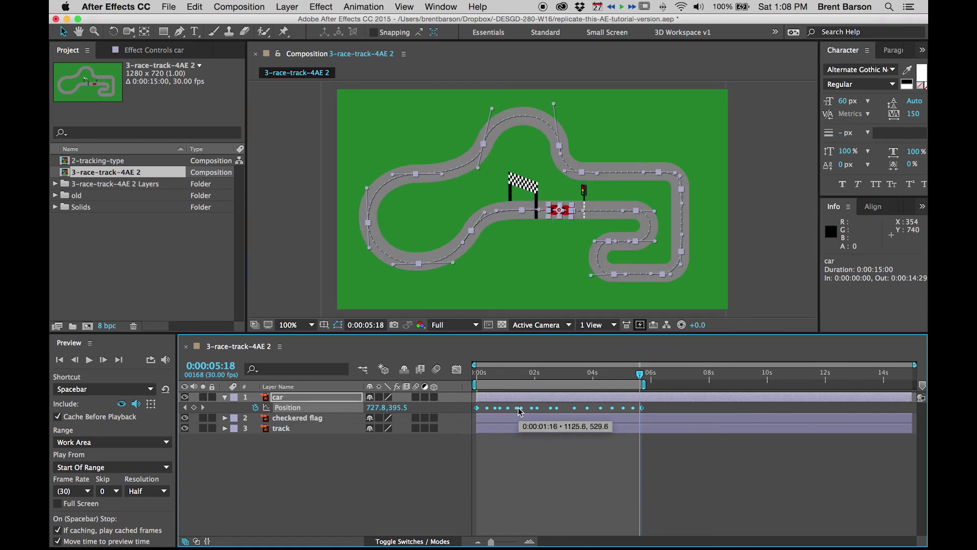
pyautogui.press('.')
pyautogui.press('.')
pyautogui.press(',')
pyautogui.press(',')
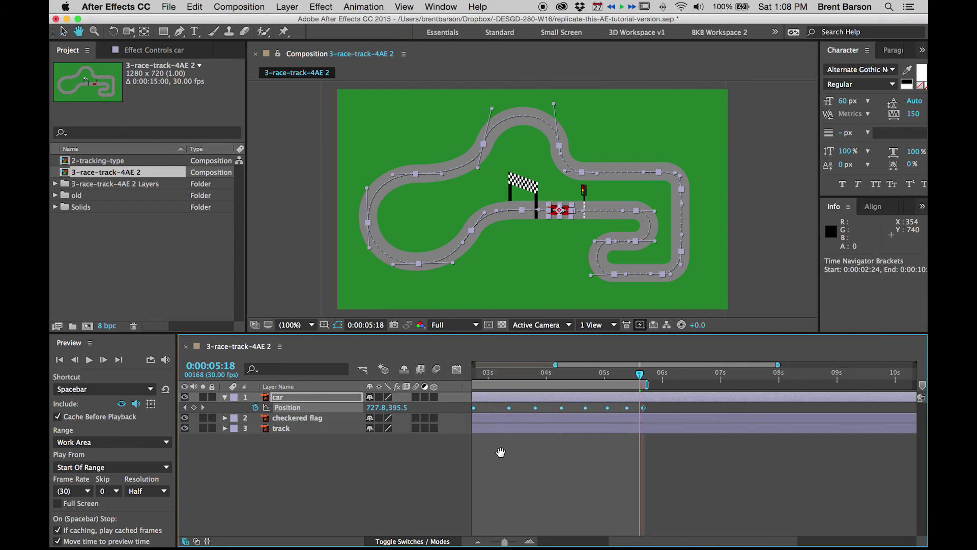
pyautogui.press('=')
pyautogui.moveTo(688, 457); pyautogui.dragTo(710, 457)
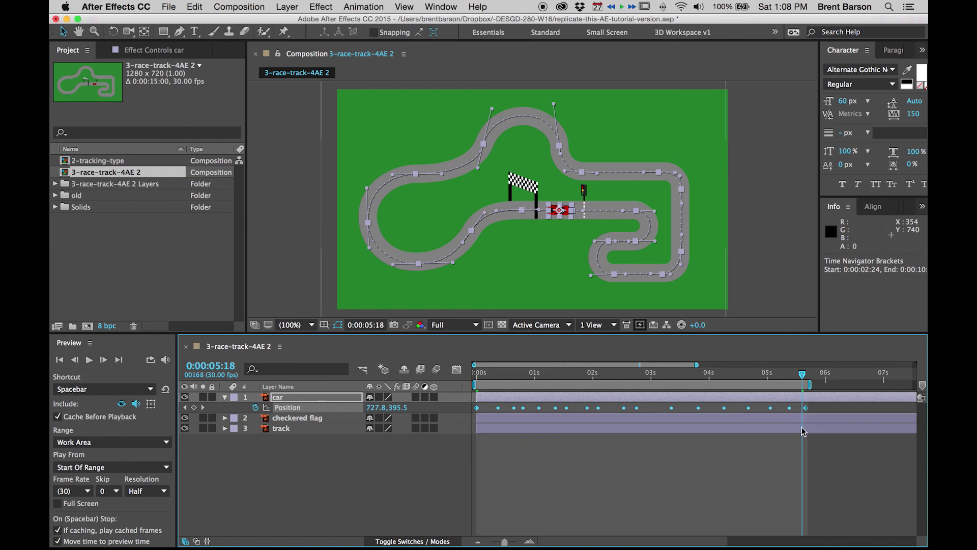
# Step: Drag the last Position keyframe from 0:00:05:20 back to 0:00:05:18
pyautogui.click(806, 407)
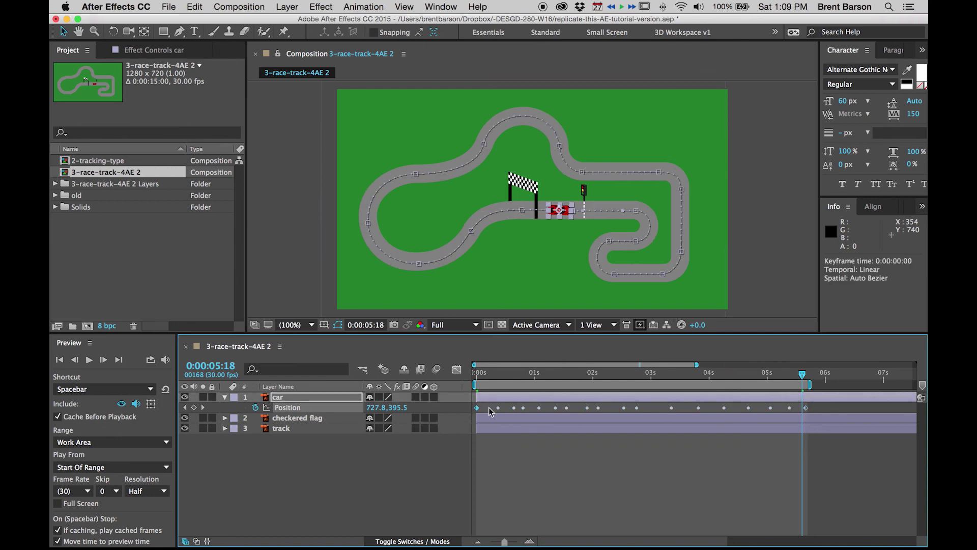
pyautogui.moveTo(491, 407); pyautogui.dragTo(797, 412)
pyautogui.click(782, 470)
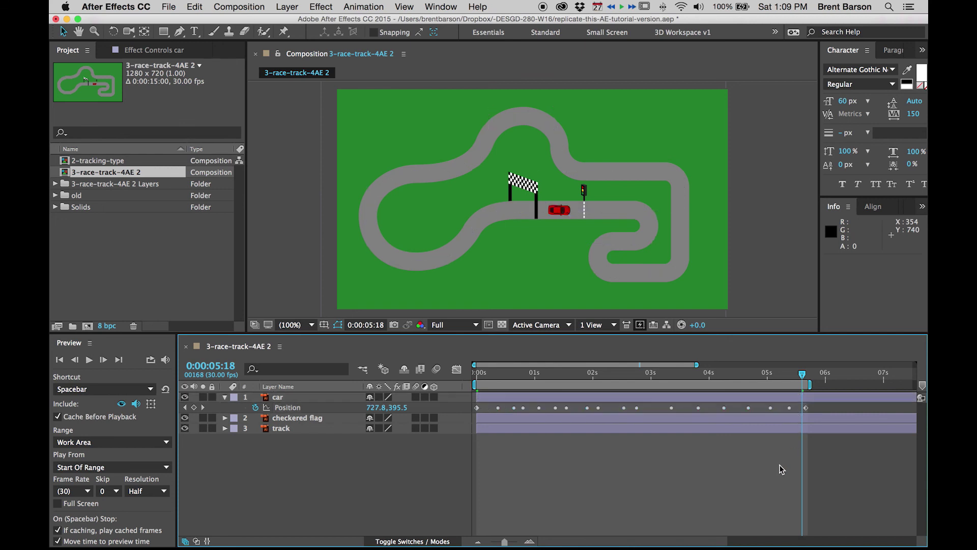
pyautogui.click(807, 408)
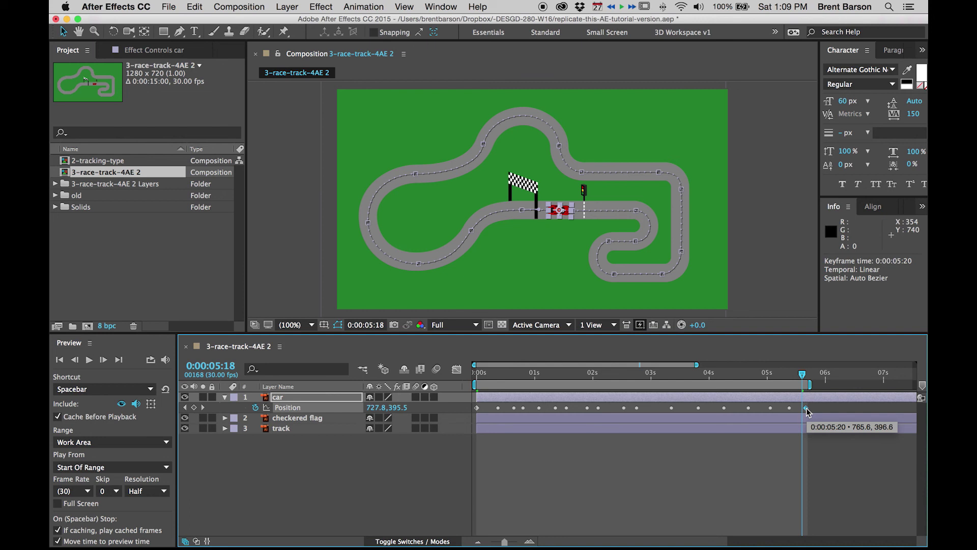
pyautogui.moveTo(808, 413)
pyautogui.mouseDown()
pyautogui.moveTo(631, 412)
pyautogui.moveTo(874, 413)
pyautogui.moveTo(805, 413)
pyautogui.mouseUp()
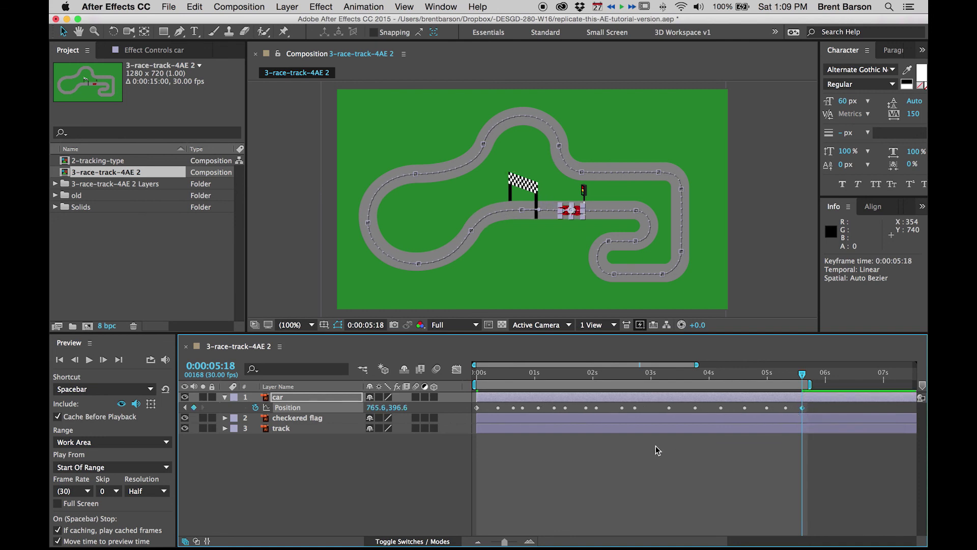
pyautogui.press('space')
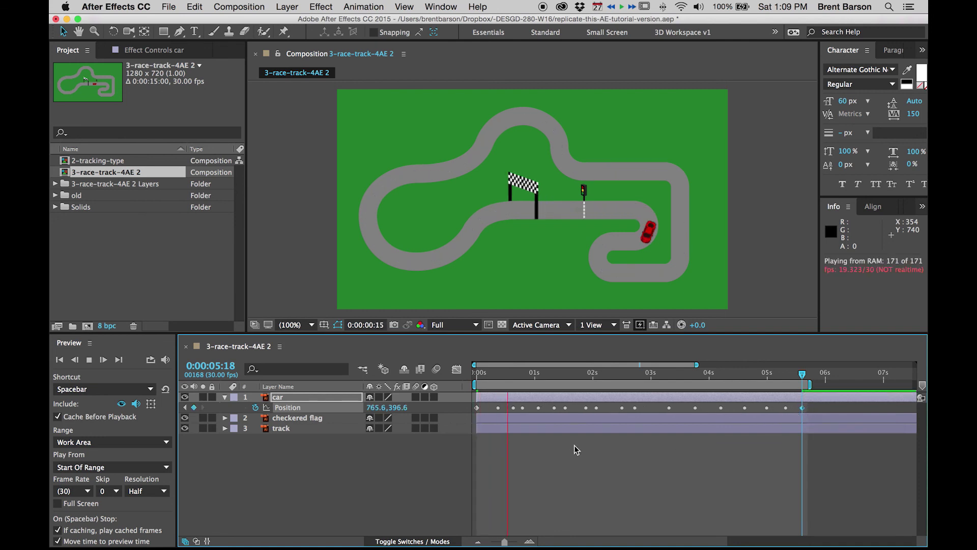